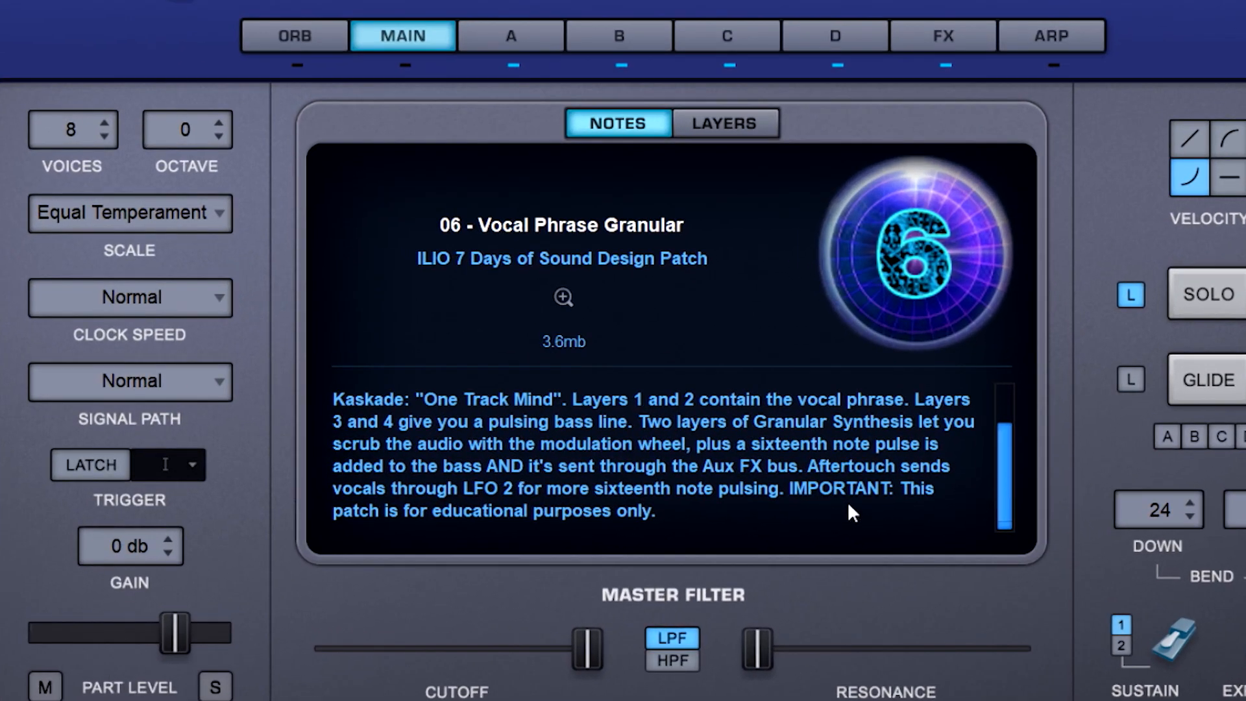
Display the patch's layer overview and toggle layers B and D to audition them individually.
{"action": "left_click", "coordinate": [769, 137]}
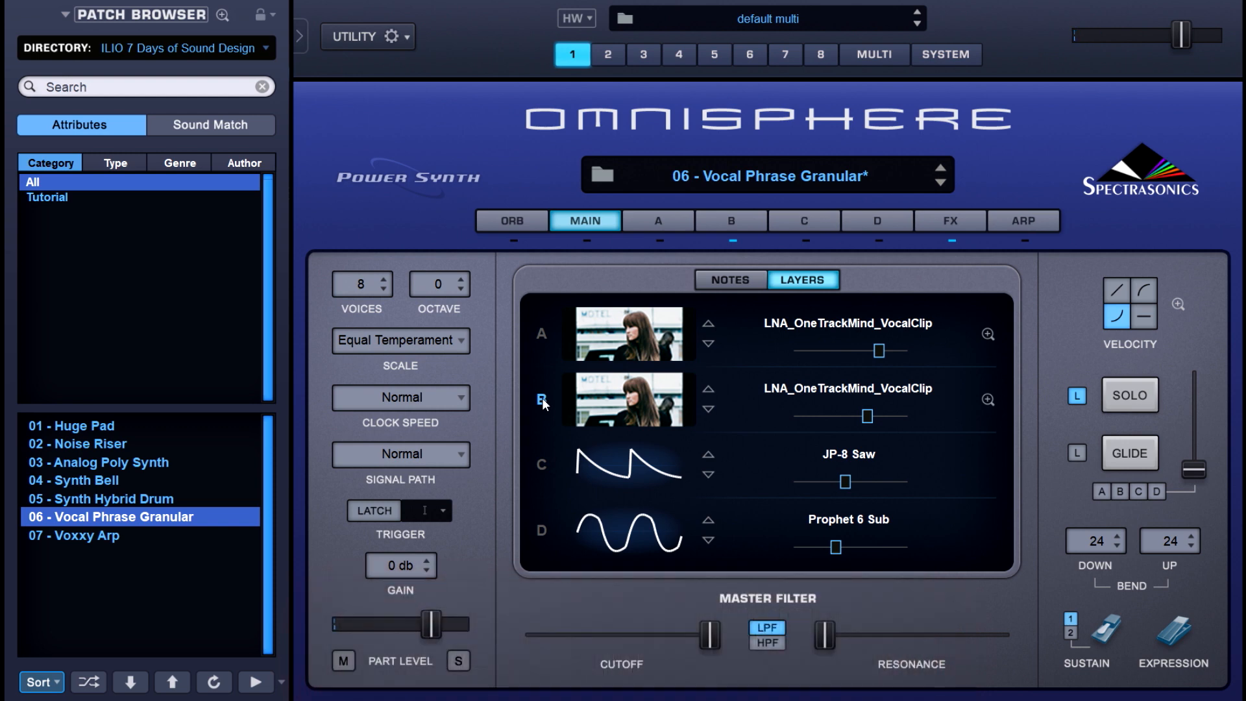
{"action": "left_click", "coordinate": [542, 398]}
{"action": "left_click", "coordinate": [541, 532]}
Open layer A's granular oscillator settings and show the Wheel modulation routed to its granular position.
{"action": "left_click", "coordinate": [679, 220]}
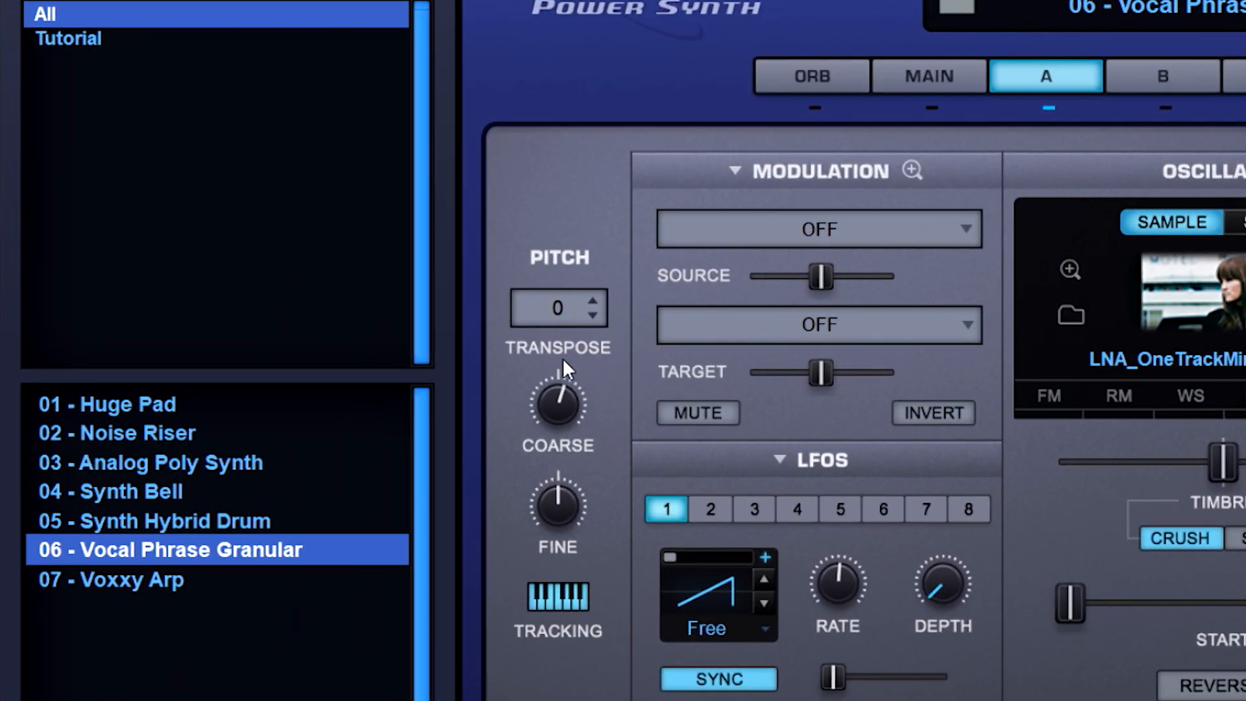
{"action": "left_click", "coordinate": [562, 397]}
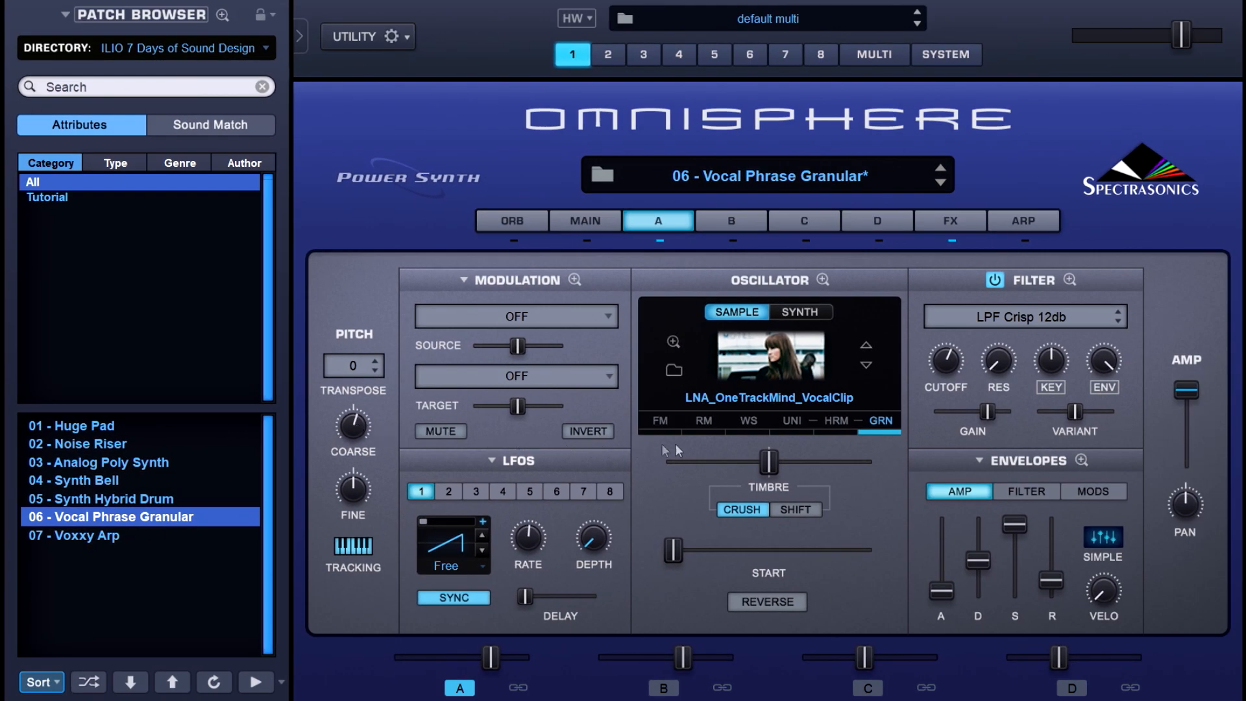
{"action": "left_click", "coordinate": [886, 420]}
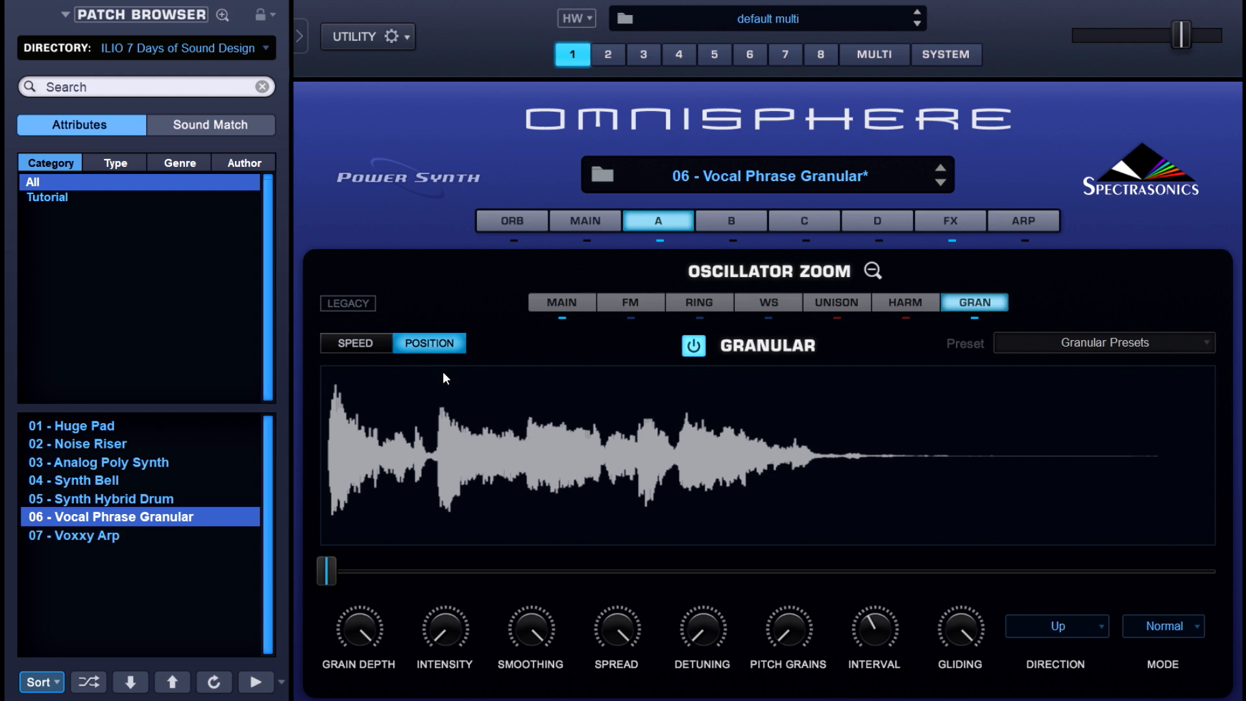
{"action": "right_click", "coordinate": [331, 570]}
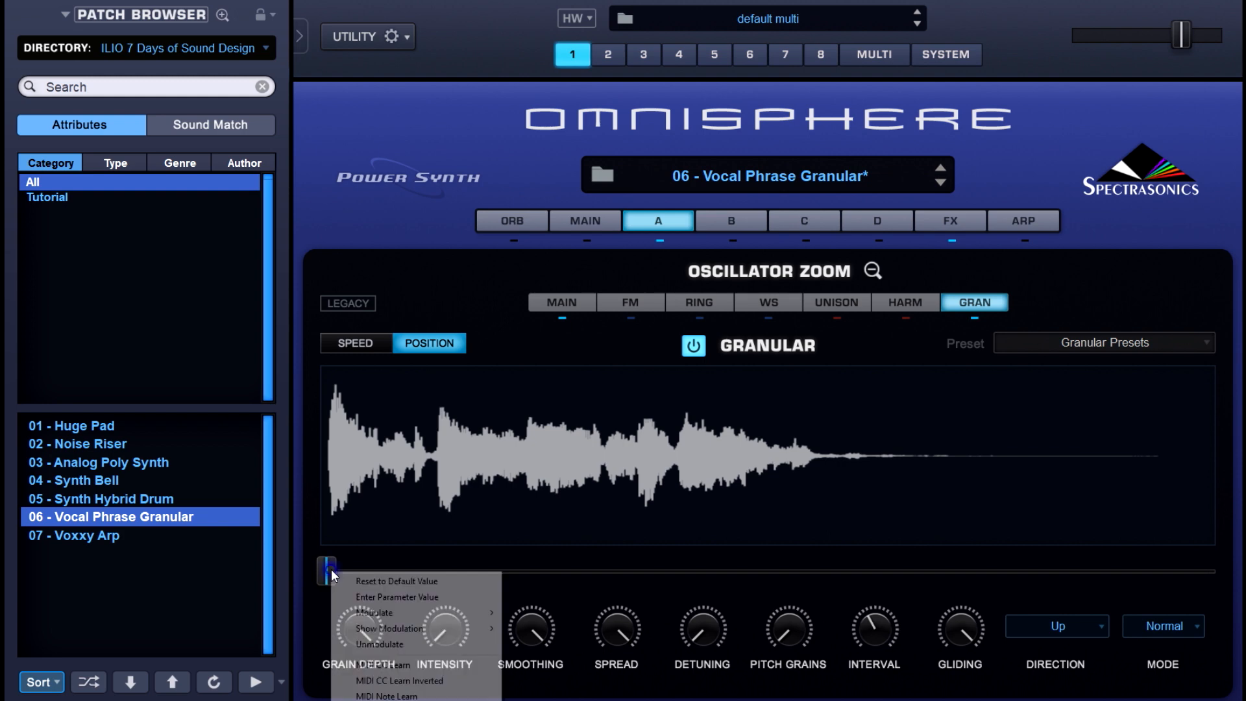
{"action": "mouse_move", "coordinate": [392, 633]}
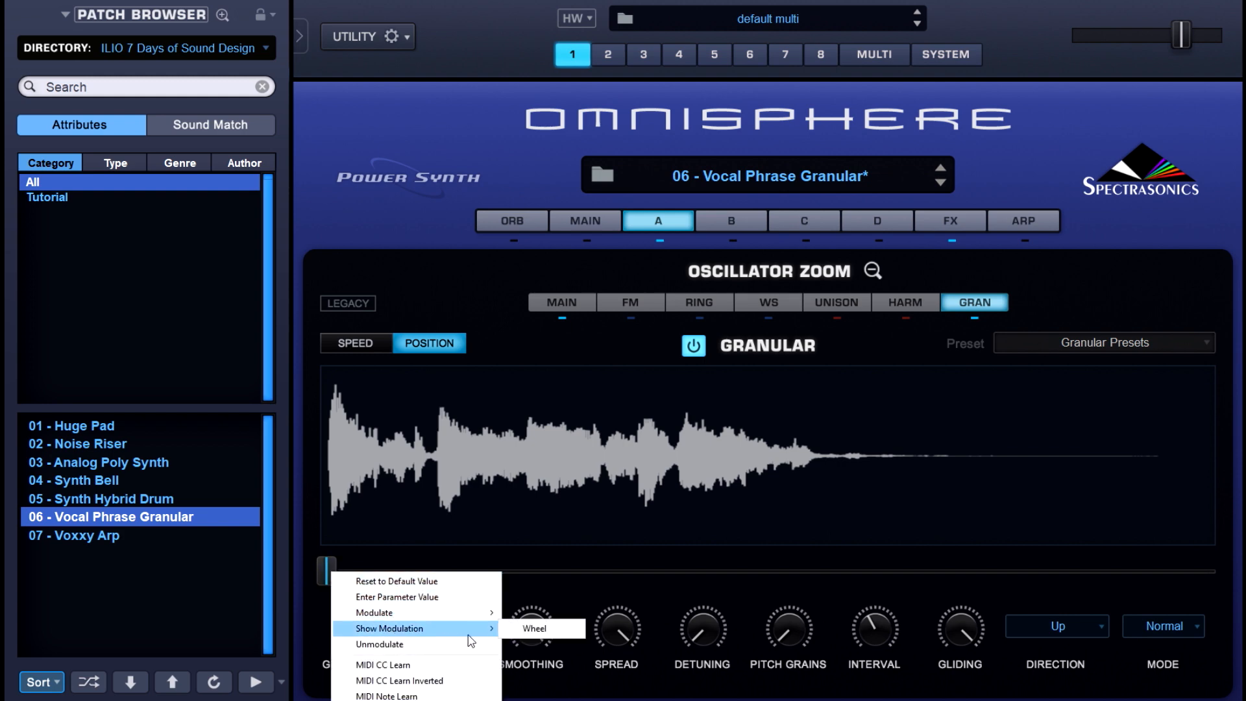
{"action": "left_click", "coordinate": [509, 628]}
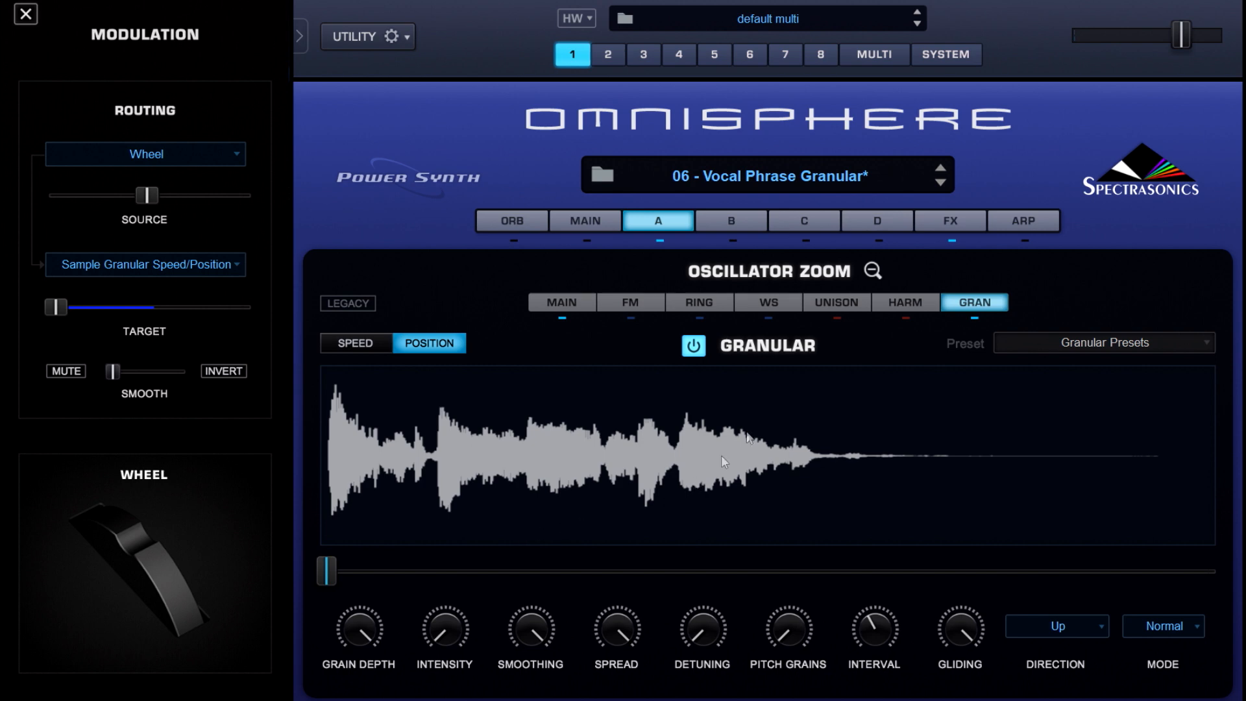
Return to layer A's main controls and switch its filter off and back on to compare the sound.
{"action": "left_click", "coordinate": [873, 270]}
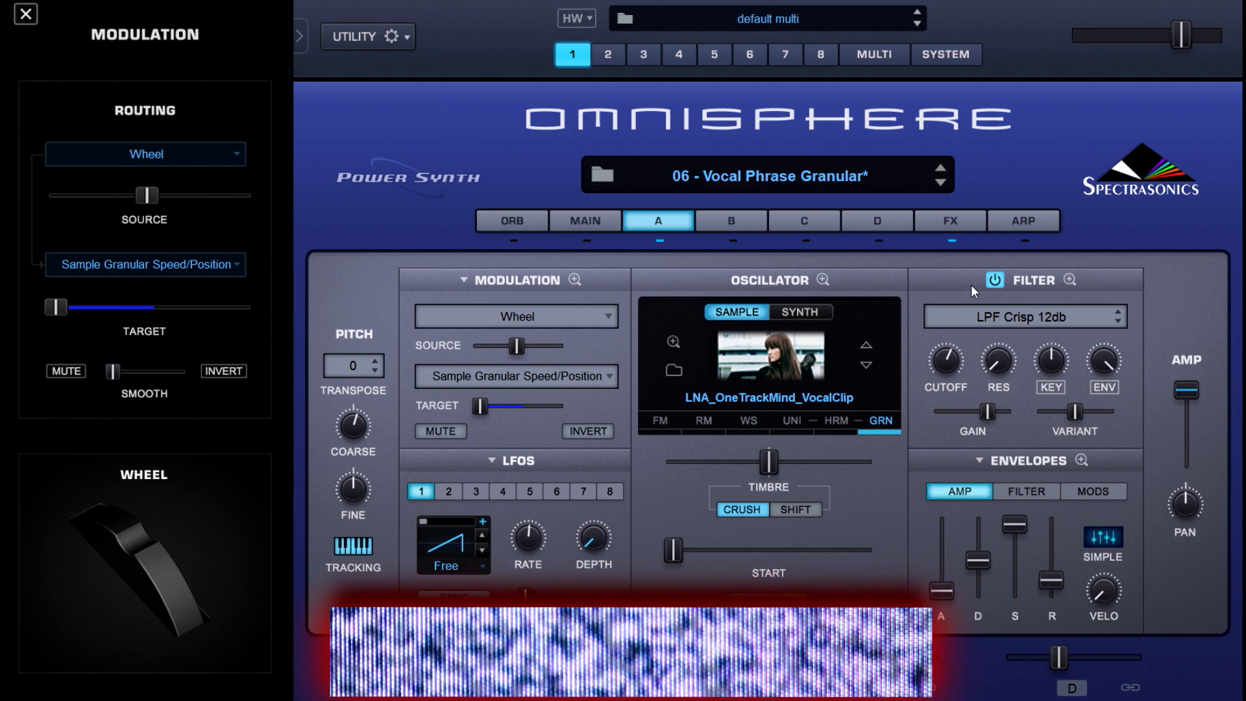
{"action": "left_click", "coordinate": [991, 281]}
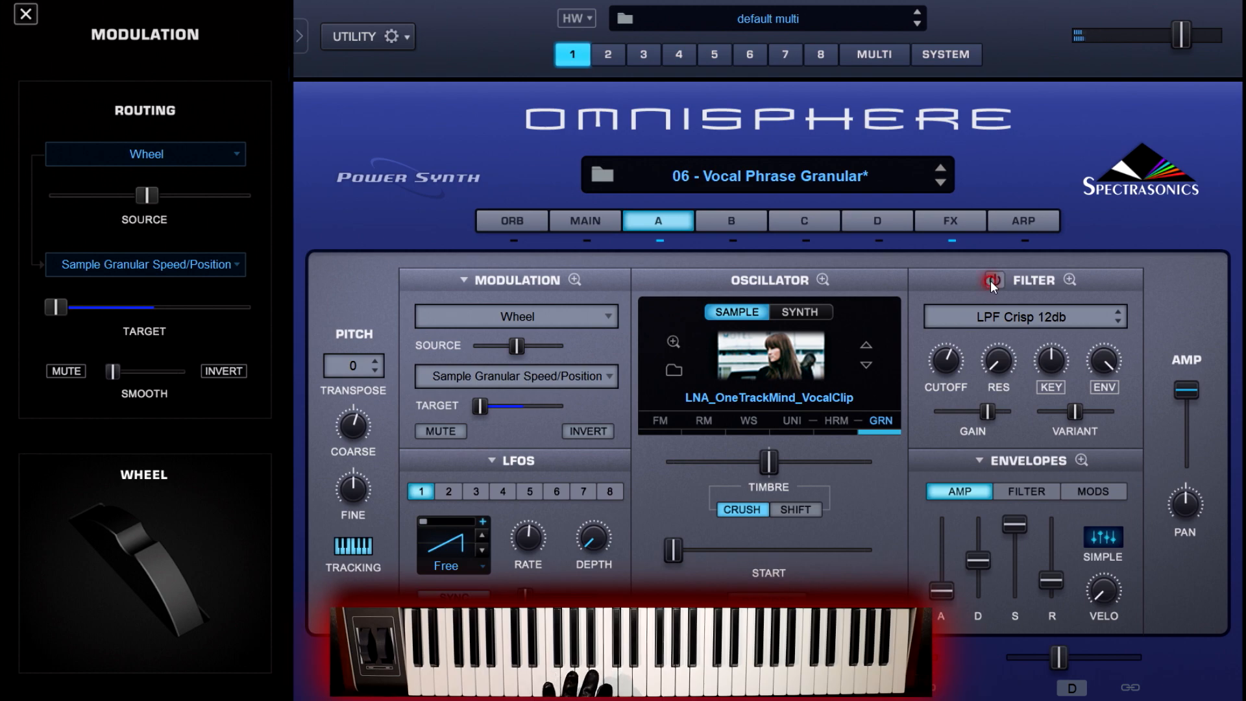
{"action": "left_click", "coordinate": [993, 280]}
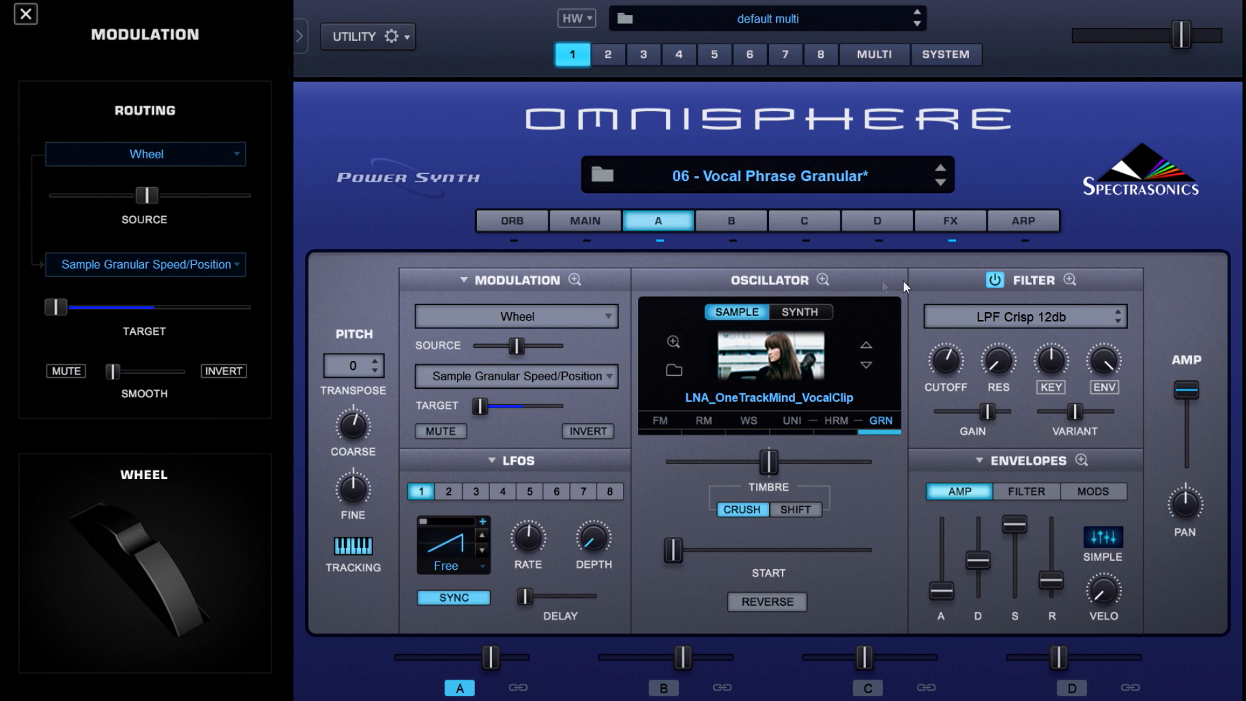
Examine layer B's granular oscillator settings and the Wheel modulation routed to its granular speed.
{"action": "left_click", "coordinate": [734, 239]}
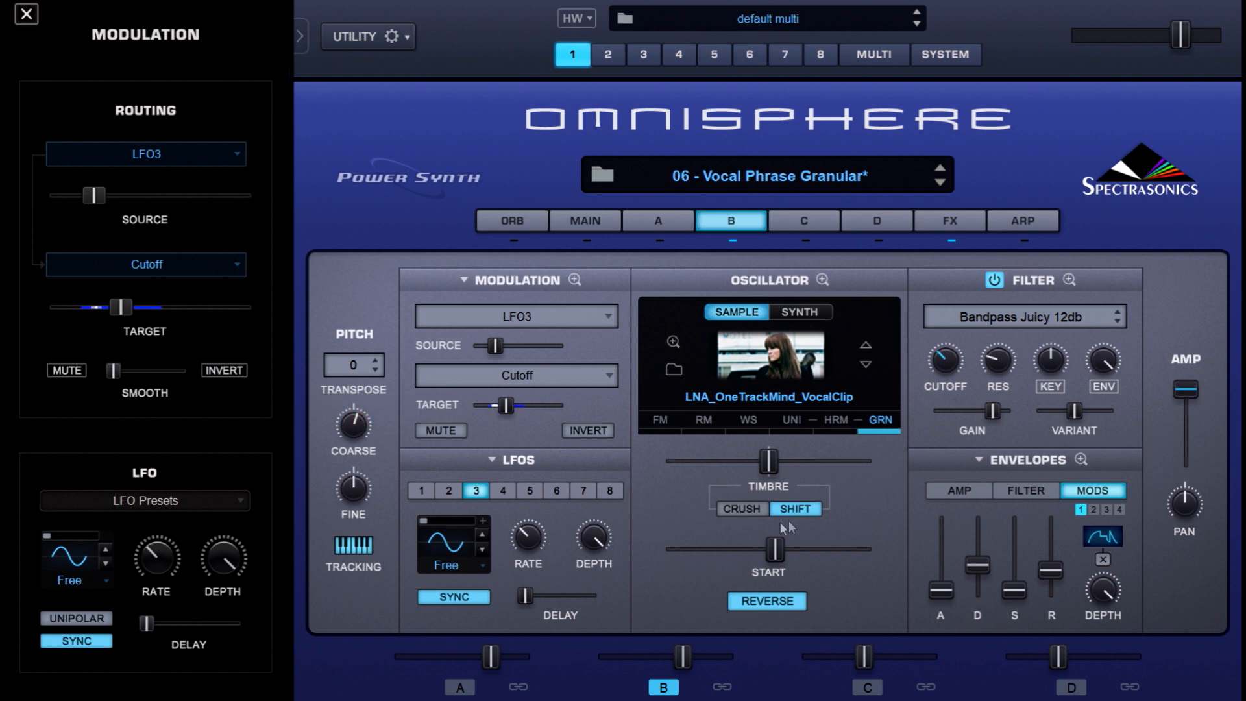
{"action": "left_click", "coordinate": [878, 420]}
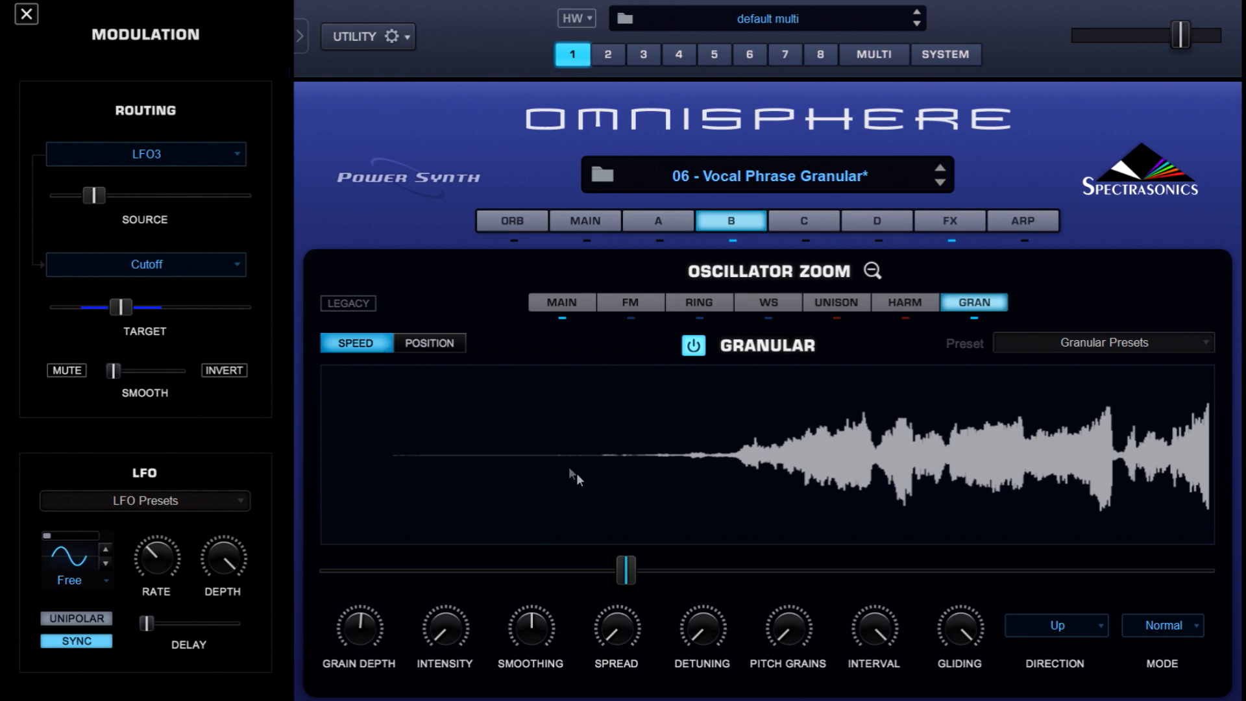
{"action": "right_click", "coordinate": [627, 574]}
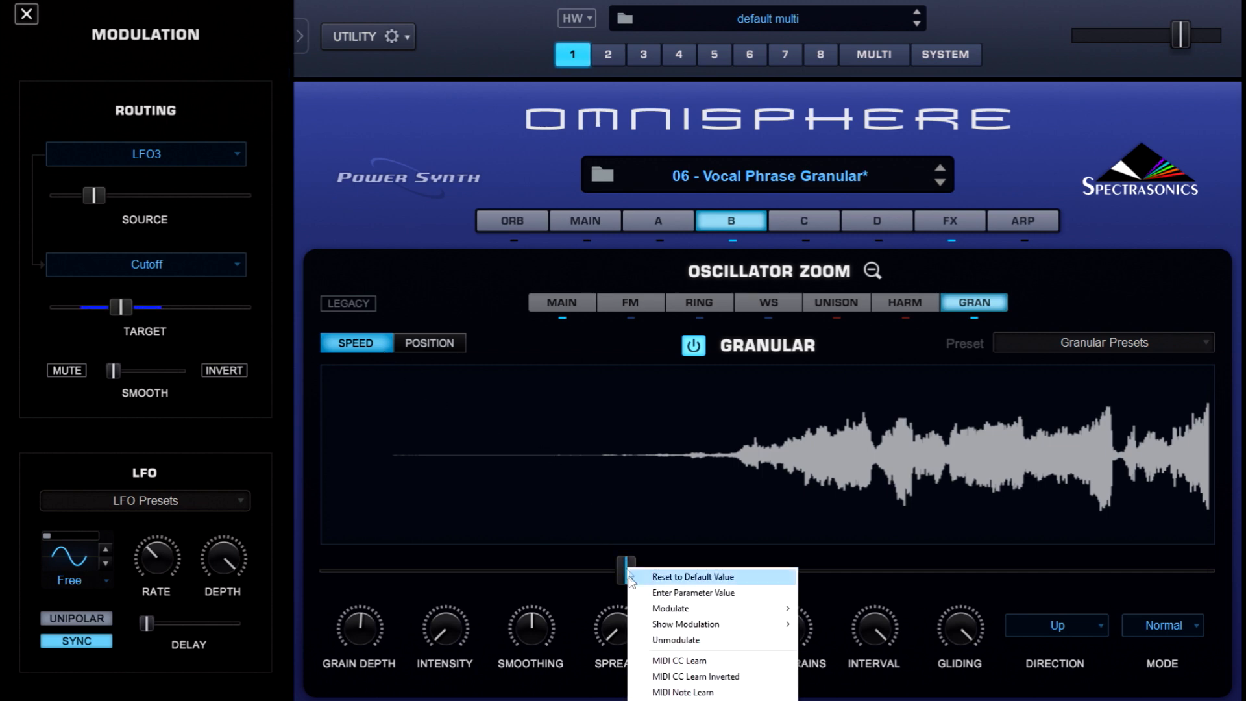
{"action": "mouse_move", "coordinate": [774, 625]}
{"action": "left_click", "coordinate": [815, 624]}
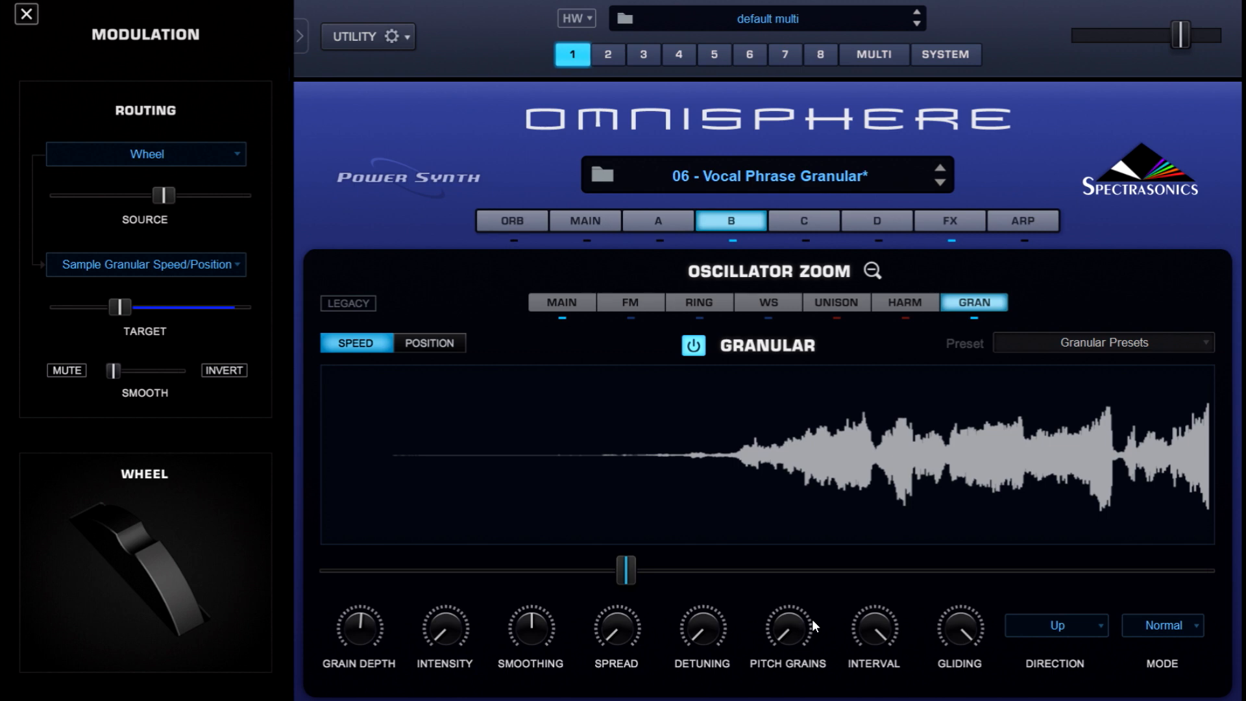
{"action": "left_click", "coordinate": [869, 271]}
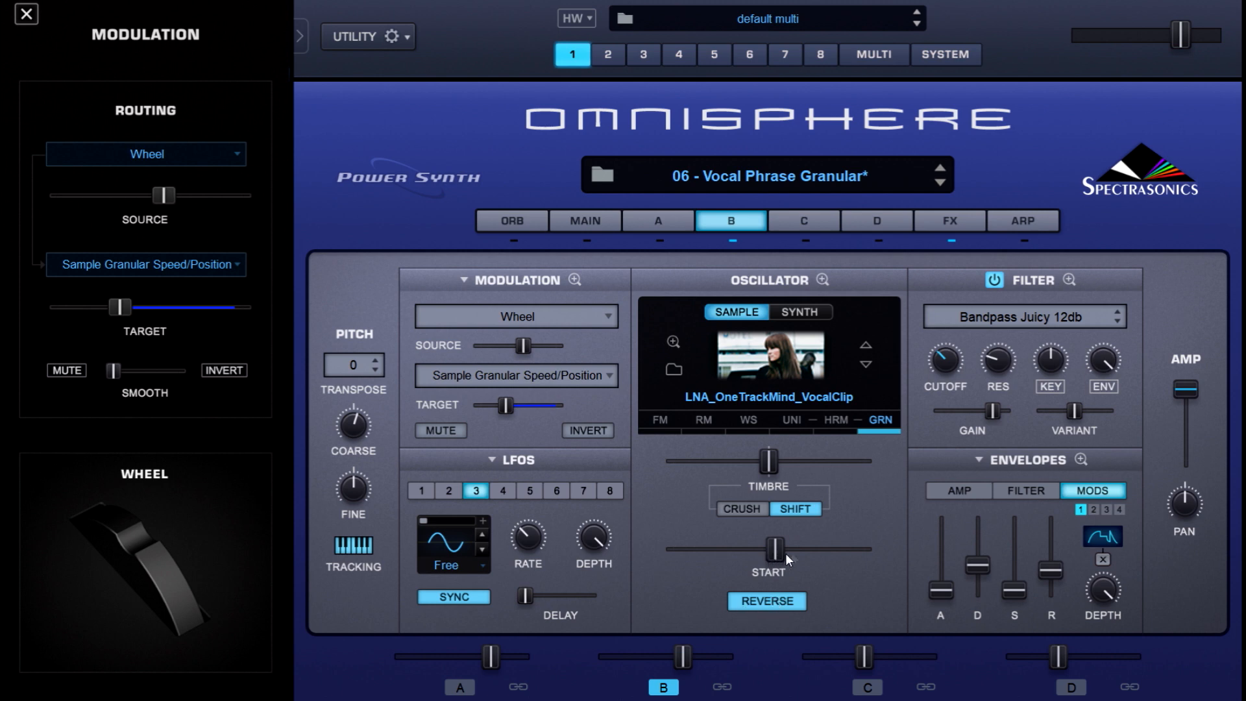
{"action": "left_click", "coordinate": [872, 416]}
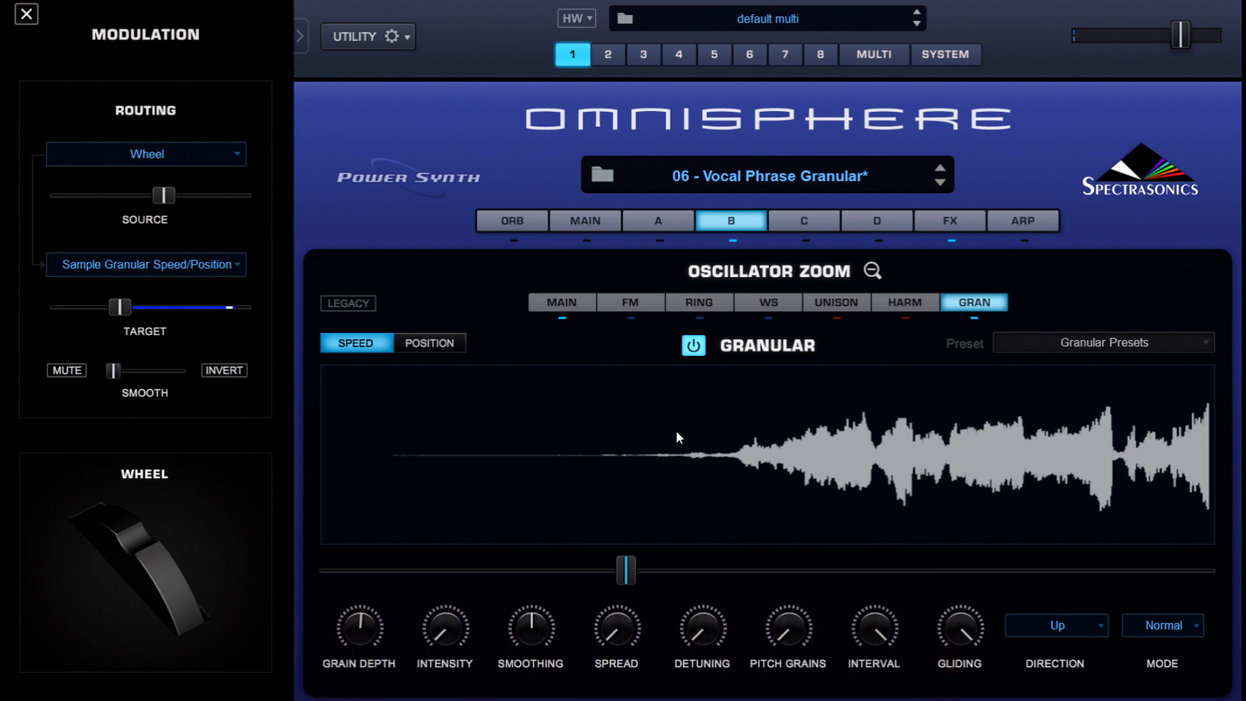
{"action": "left_click", "coordinate": [872, 271]}
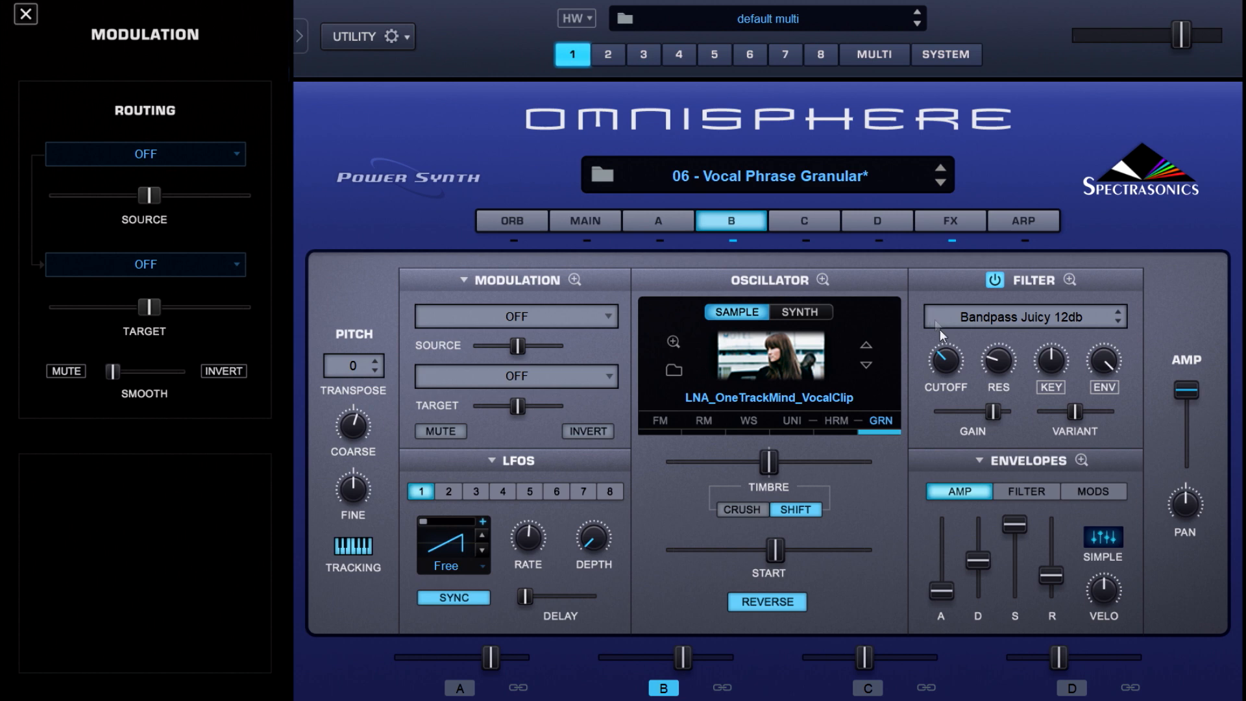
Show the LFO3 modulation routed to layer B's filter cutoff.
{"action": "right_click", "coordinate": [952, 361]}
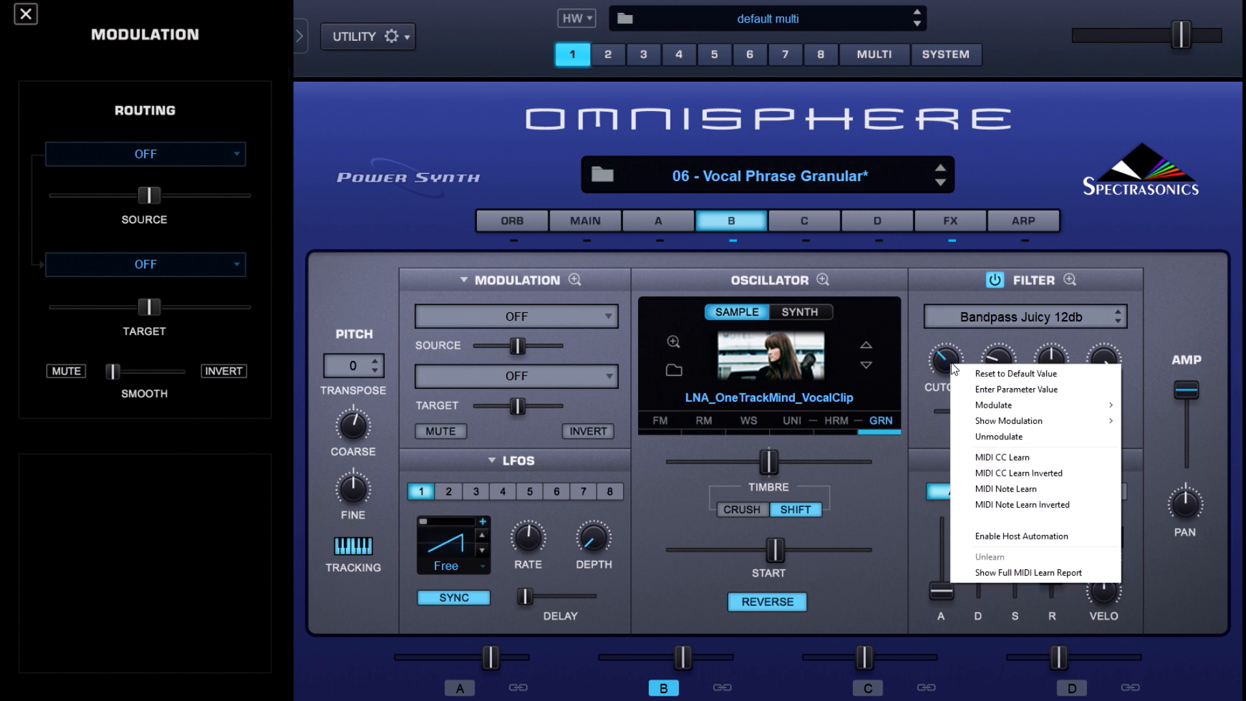
{"action": "mouse_move", "coordinate": [984, 422]}
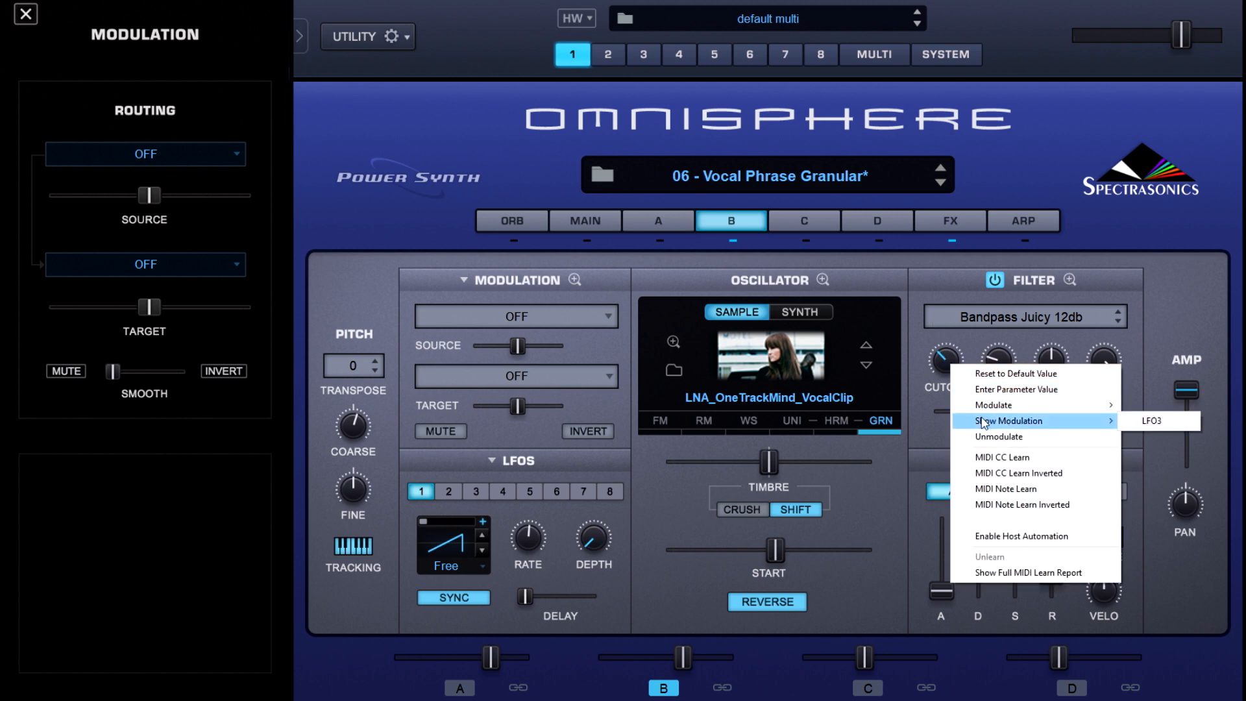
{"action": "left_click", "coordinate": [1132, 420]}
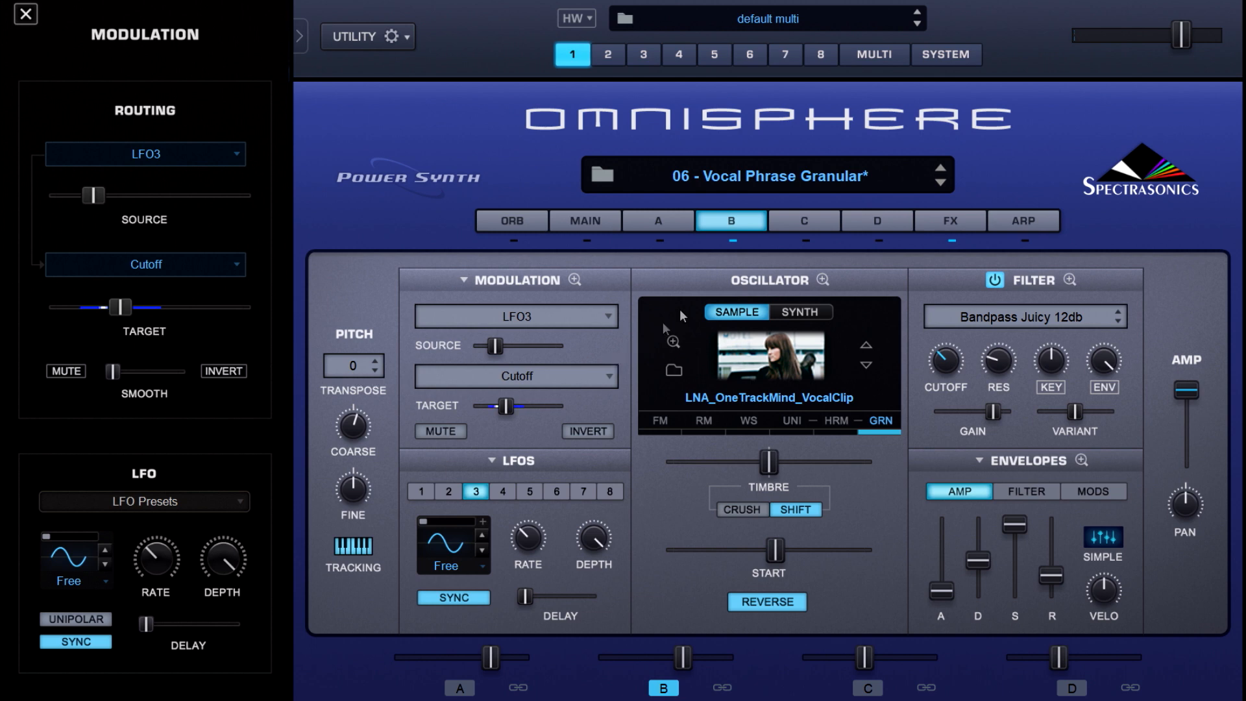
Activate layer C in place of layer B and view the unison settings of its JP-8 Saw oscillator.
{"action": "left_click", "coordinate": [798, 224]}
{"action": "left_click", "coordinate": [804, 240]}
{"action": "left_click", "coordinate": [734, 241]}
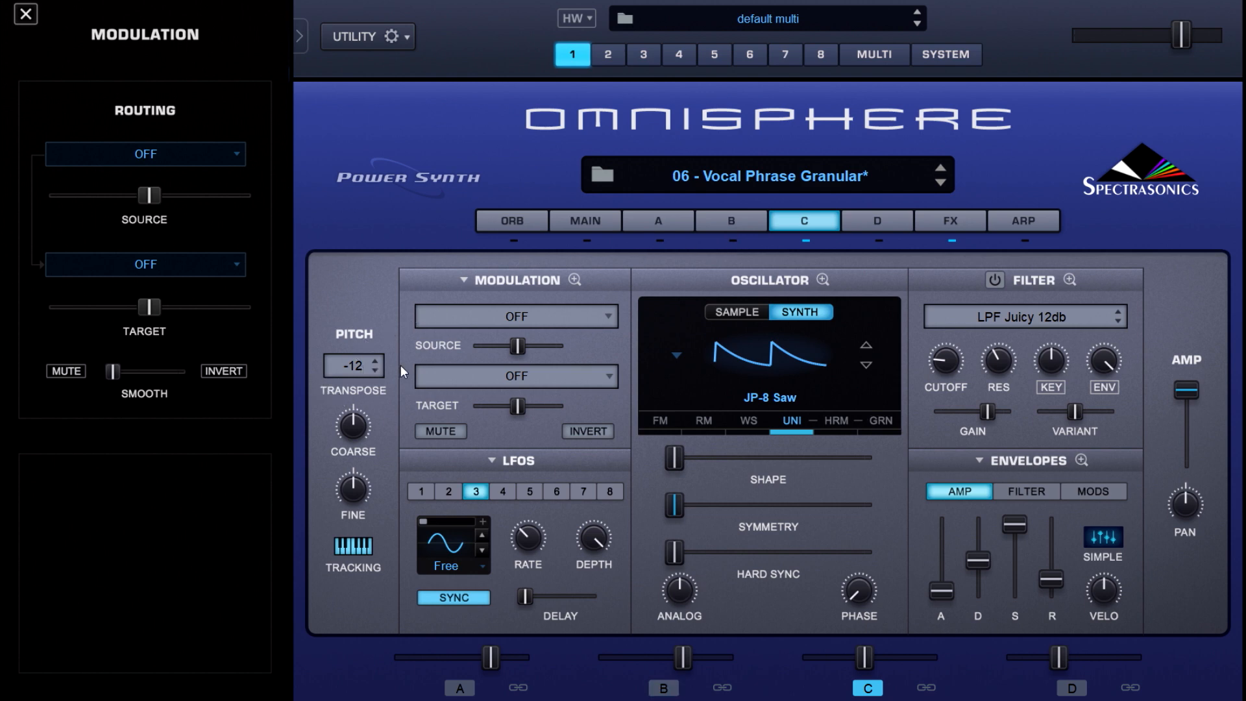
{"action": "left_click", "coordinate": [798, 420]}
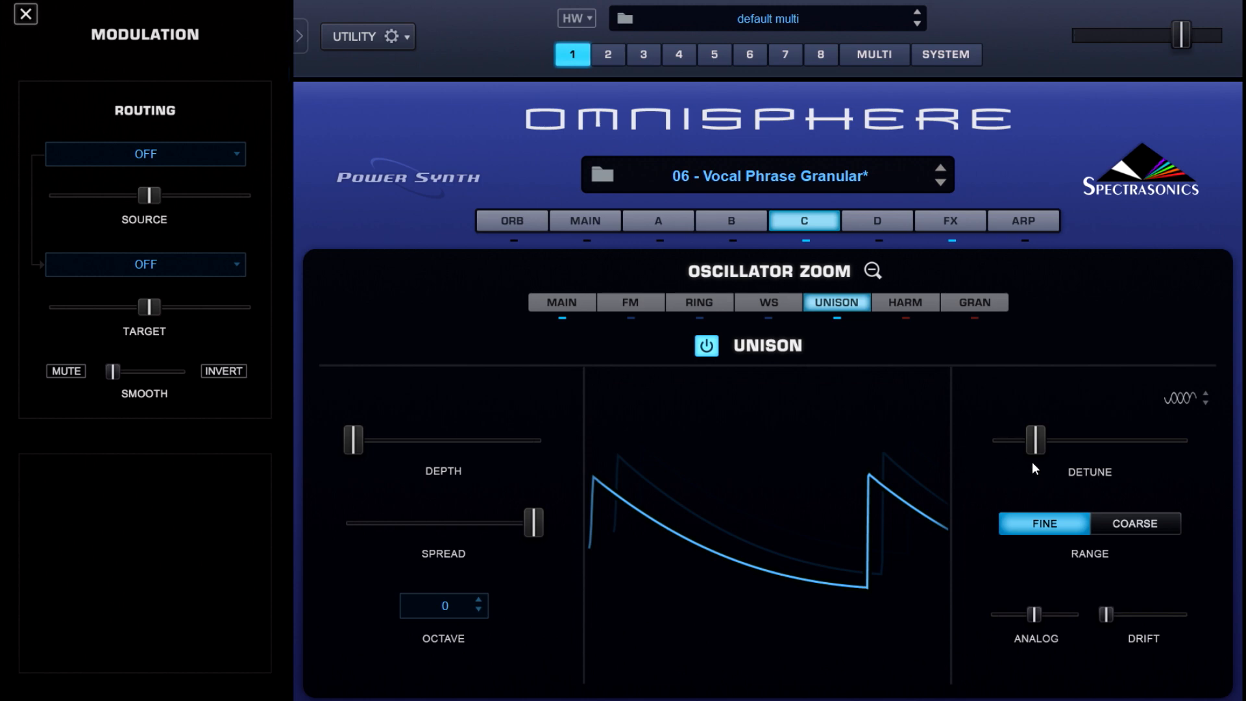
{"action": "left_click", "coordinate": [872, 271]}
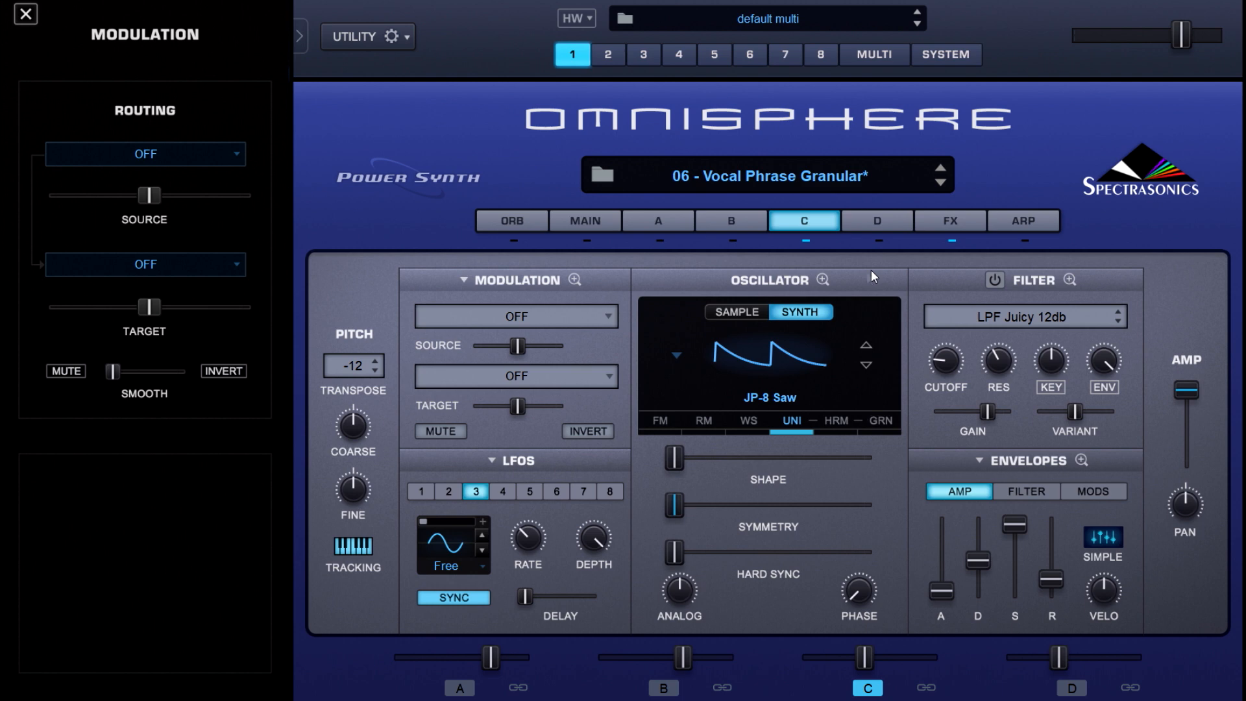
Show the modulation routed to layer C's oscillator symmetry and open Mod Envelope1 in the enlarged envelope view.
{"action": "right_click", "coordinate": [674, 505]}
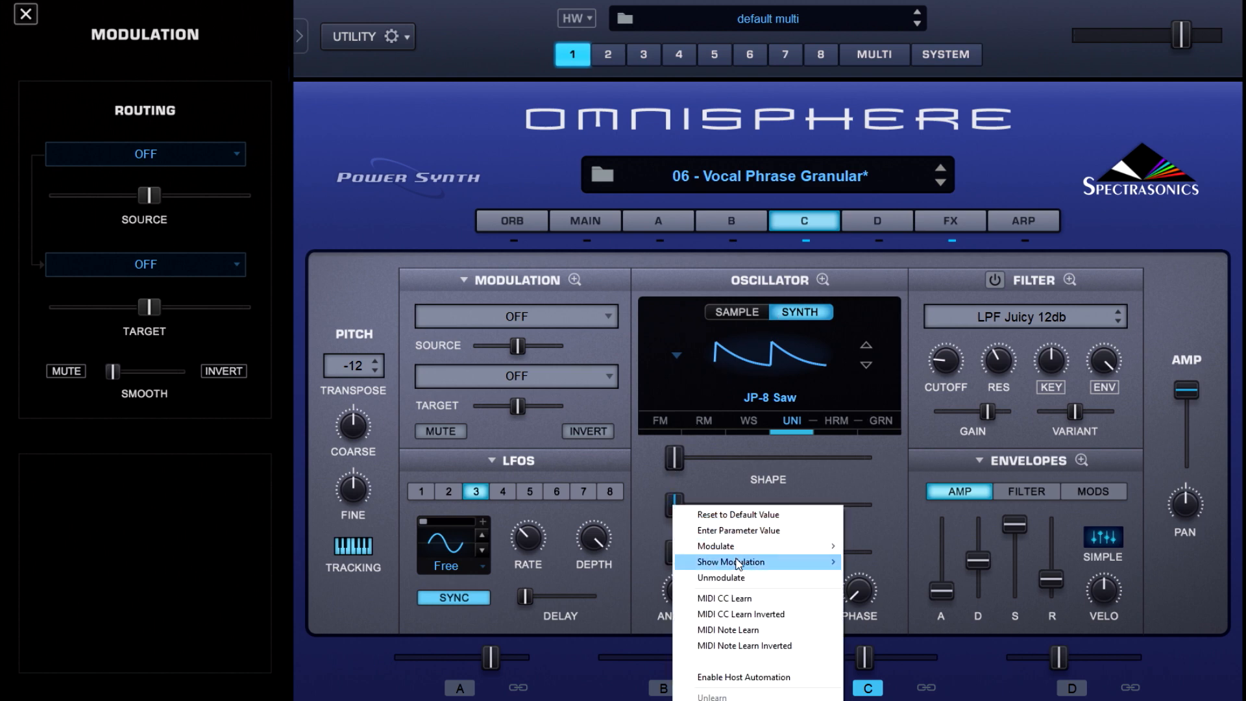
{"action": "left_click", "coordinate": [850, 562]}
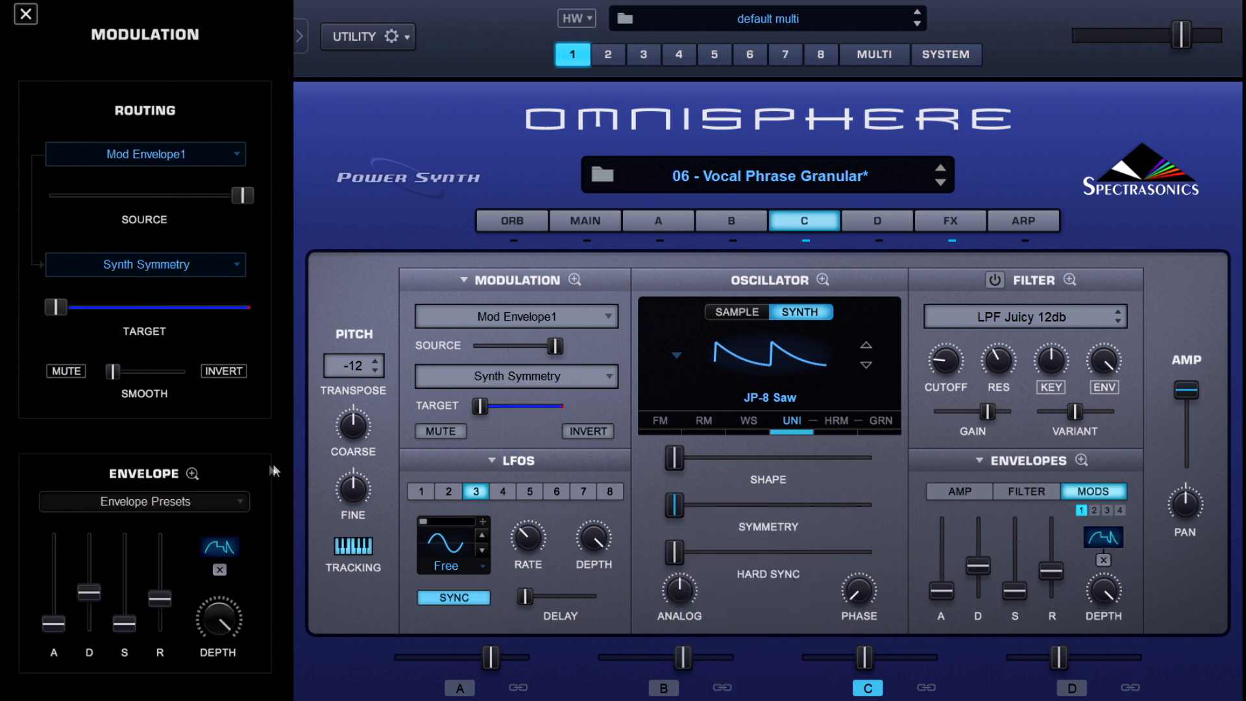
{"action": "left_click", "coordinate": [192, 474]}
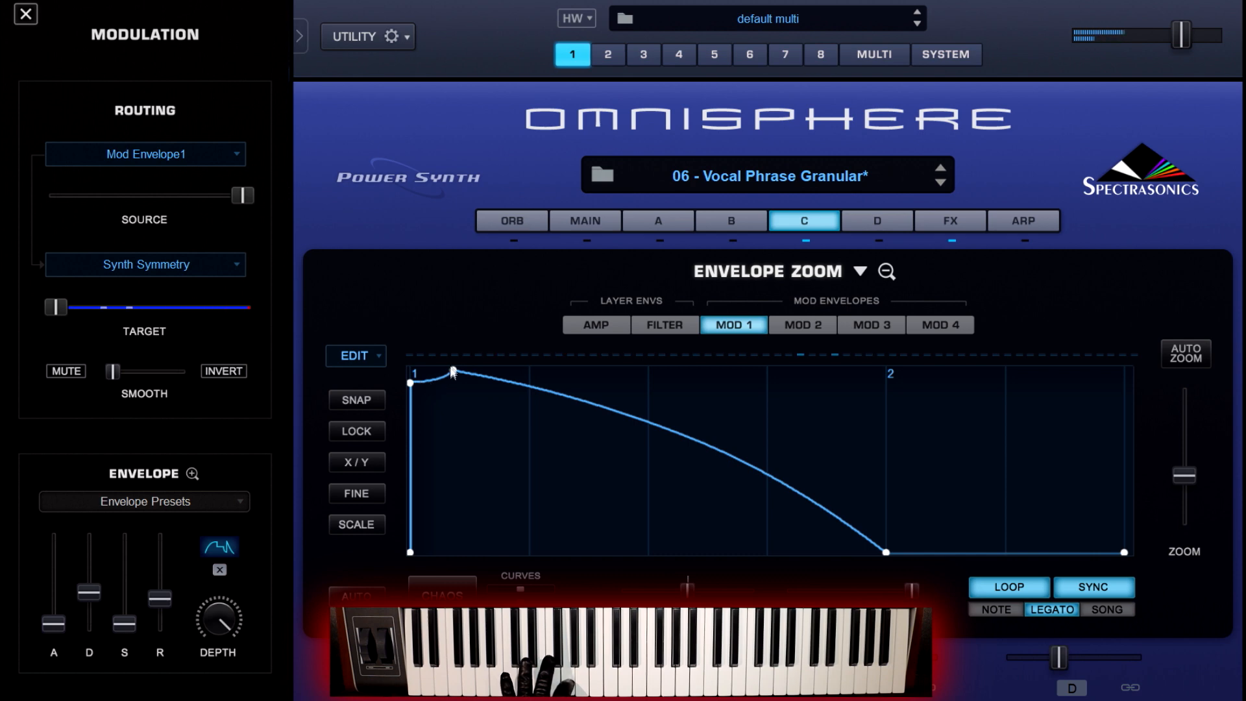
Lower the start level of Mod Envelope1 to 0.000, raise it back close to the peak, and close the envelope view.
{"action": "left_click", "coordinate": [412, 382]}
{"action": "left_click_drag", "start_coordinate": [414, 380], "coordinate": [398, 584]}
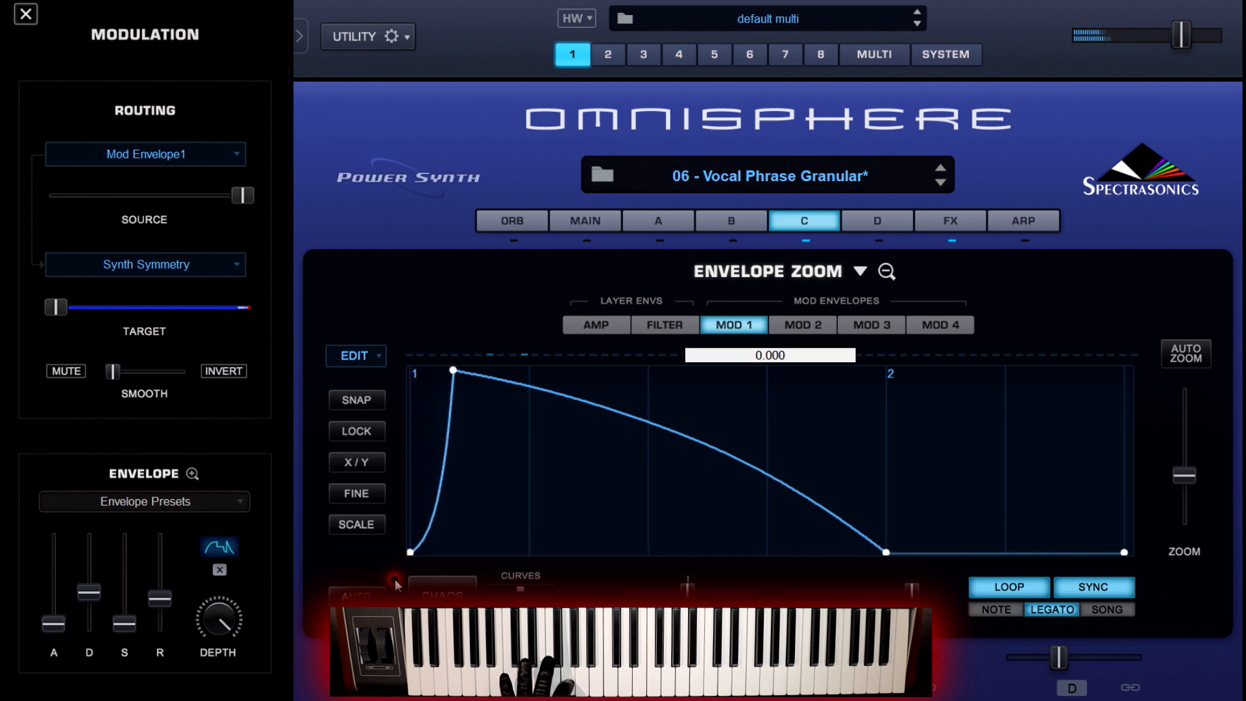
{"action": "mouse_move", "coordinate": [455, 370]}
{"action": "left_mouse_down"}
{"action": "mouse_move", "coordinate": [844, 357]}
{"action": "mouse_move", "coordinate": [526, 360]}
{"action": "mouse_move", "coordinate": [455, 356]}
{"action": "mouse_move", "coordinate": [458, 333]}
{"action": "left_mouse_up"}
{"action": "mouse_move", "coordinate": [410, 517]}
{"action": "left_mouse_down"}
{"action": "mouse_move", "coordinate": [395, 340]}
{"action": "mouse_move", "coordinate": [386, 395]}
{"action": "left_mouse_up"}
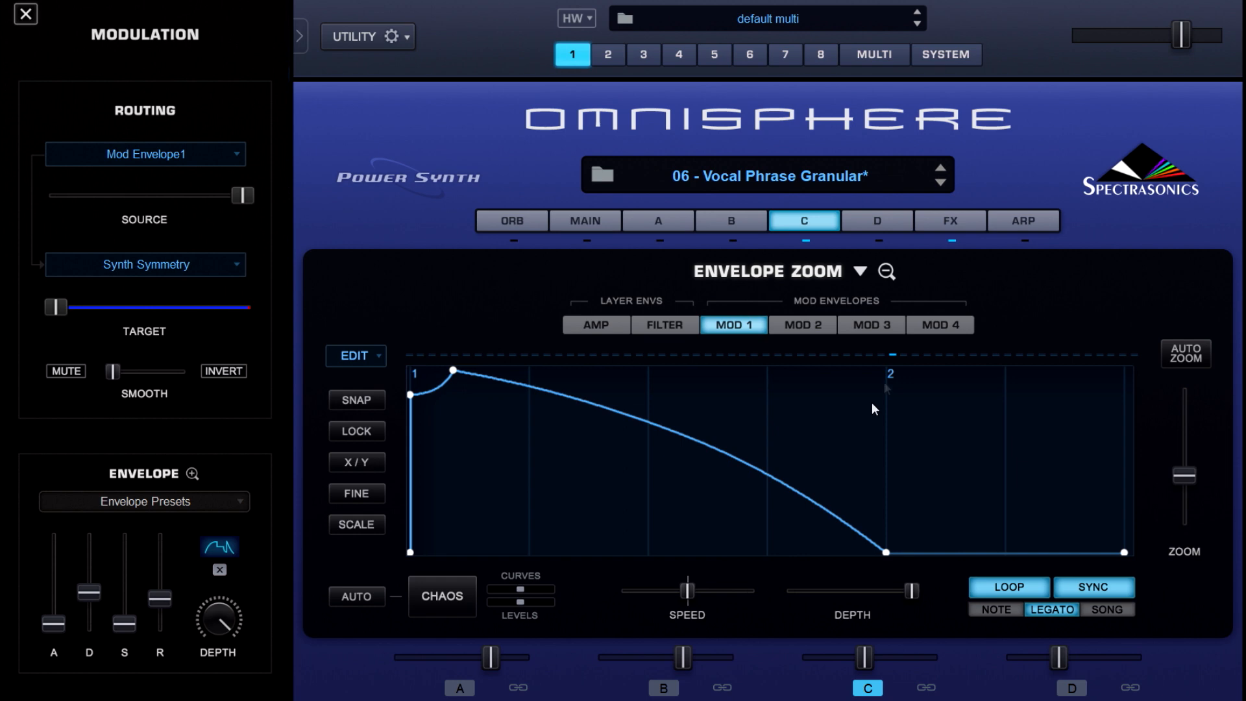
{"action": "left_click", "coordinate": [894, 272]}
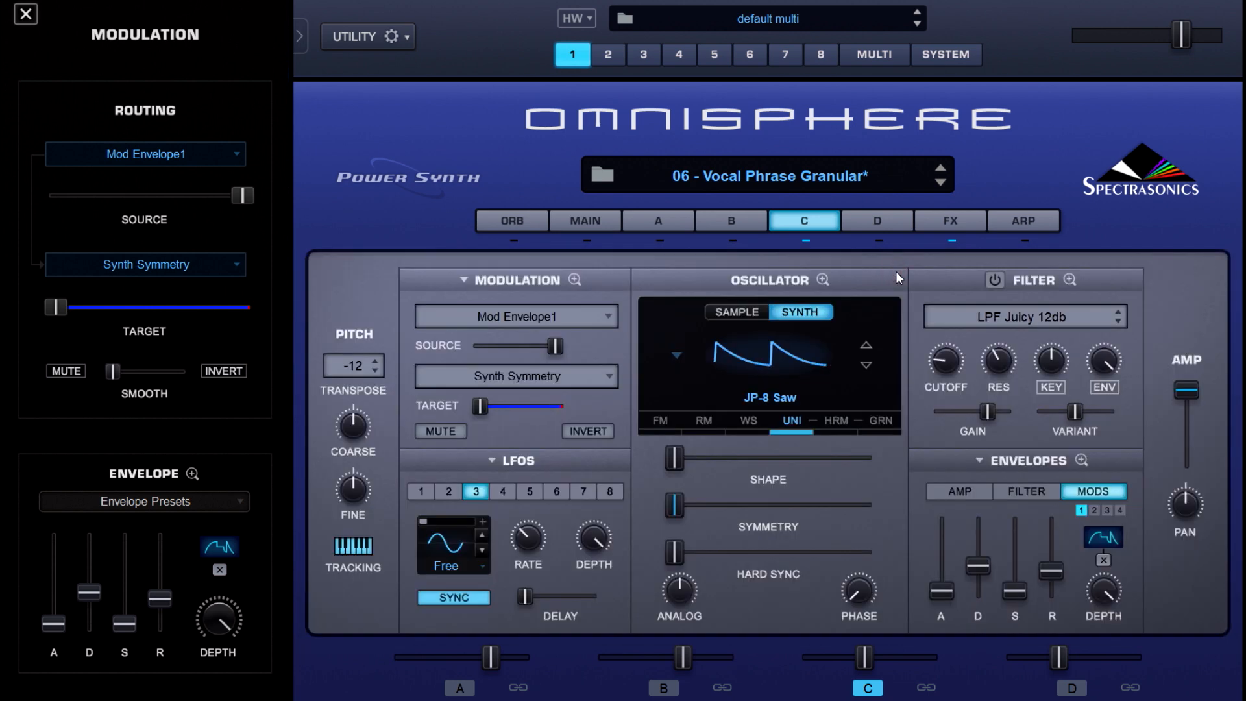
Open the mod matrix for layer D and examine its active routings alongside those of layer C.
{"action": "left_click", "coordinate": [890, 223]}
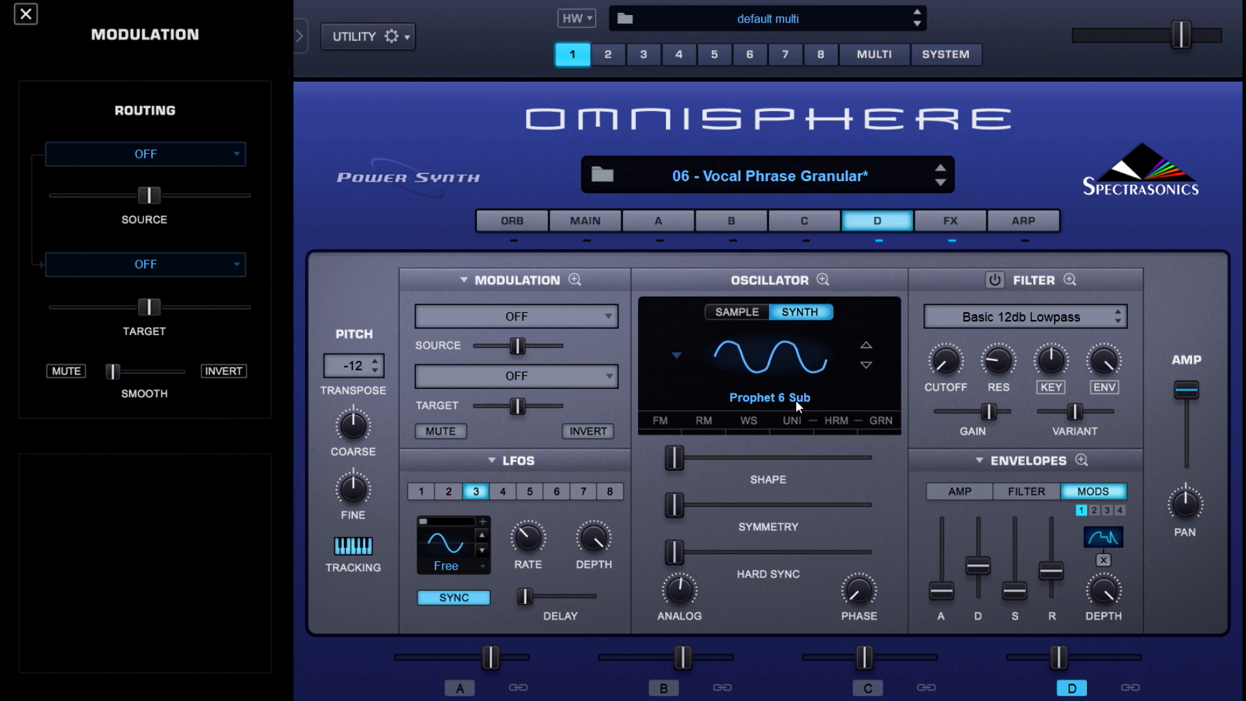
{"action": "left_click", "coordinate": [574, 280]}
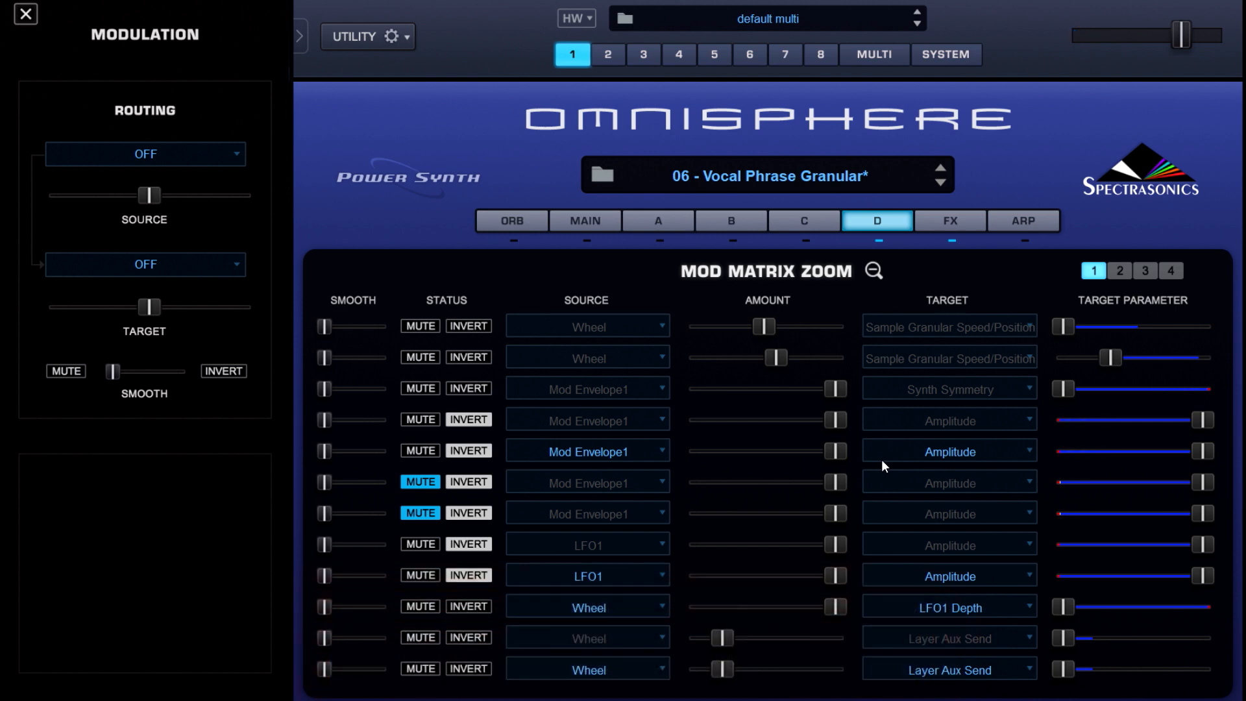
{"action": "left_click", "coordinate": [830, 221]}
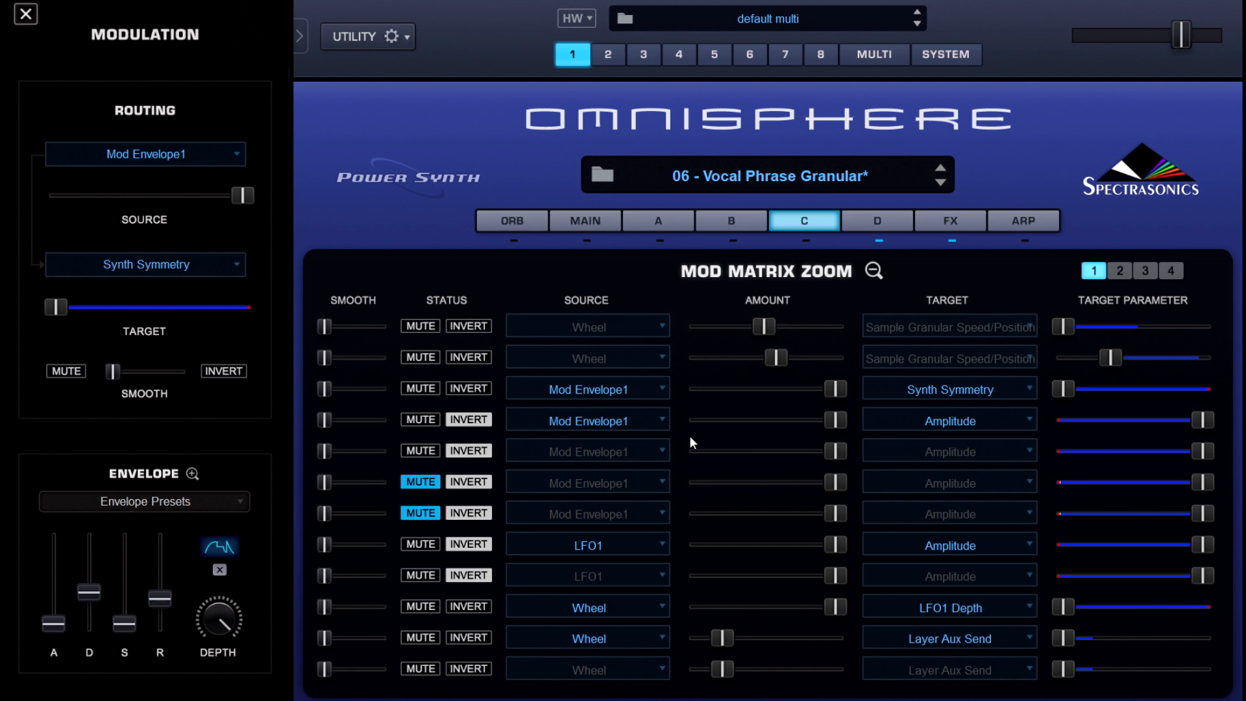
Activate layers A and B in place of layer D and show layer A's routings in the mod matrix.
{"action": "left_click", "coordinate": [728, 228]}
{"action": "left_click", "coordinate": [803, 227]}
{"action": "left_click", "coordinate": [665, 227]}
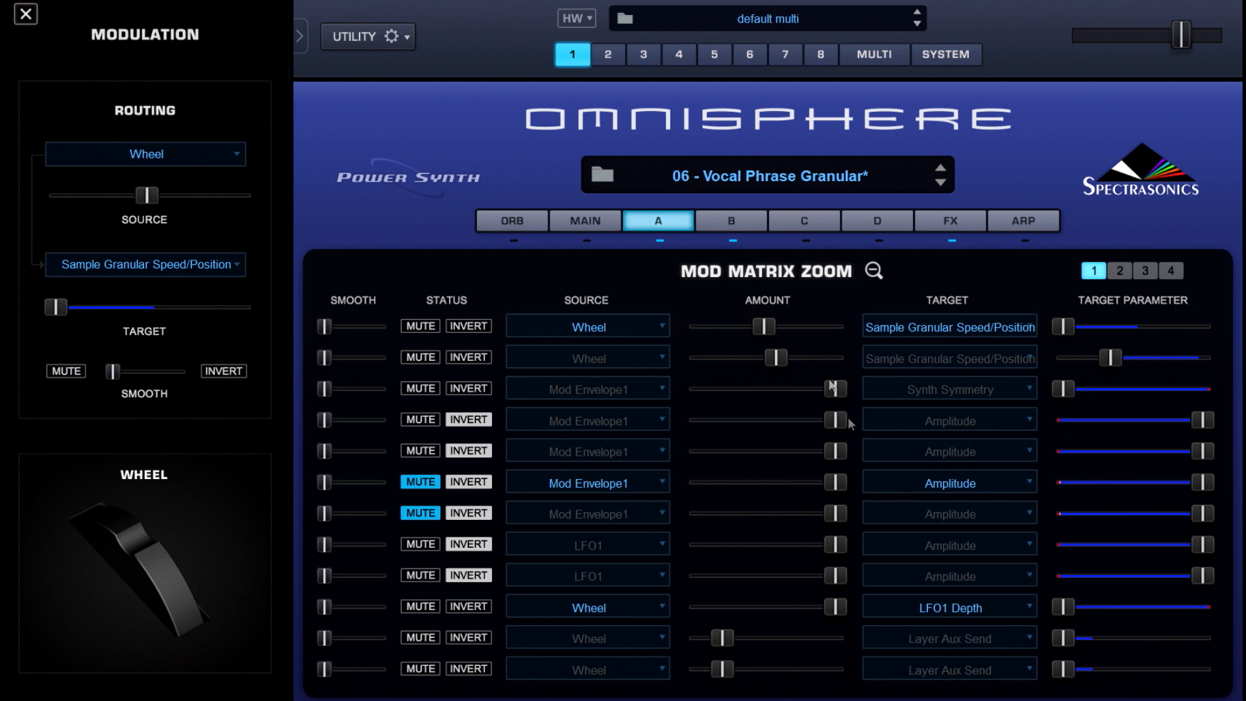
Unmute the inverted Mod Envelope1 to Amplitude routings of layers A and B in the mod matrix.
{"action": "left_click", "coordinate": [746, 219]}
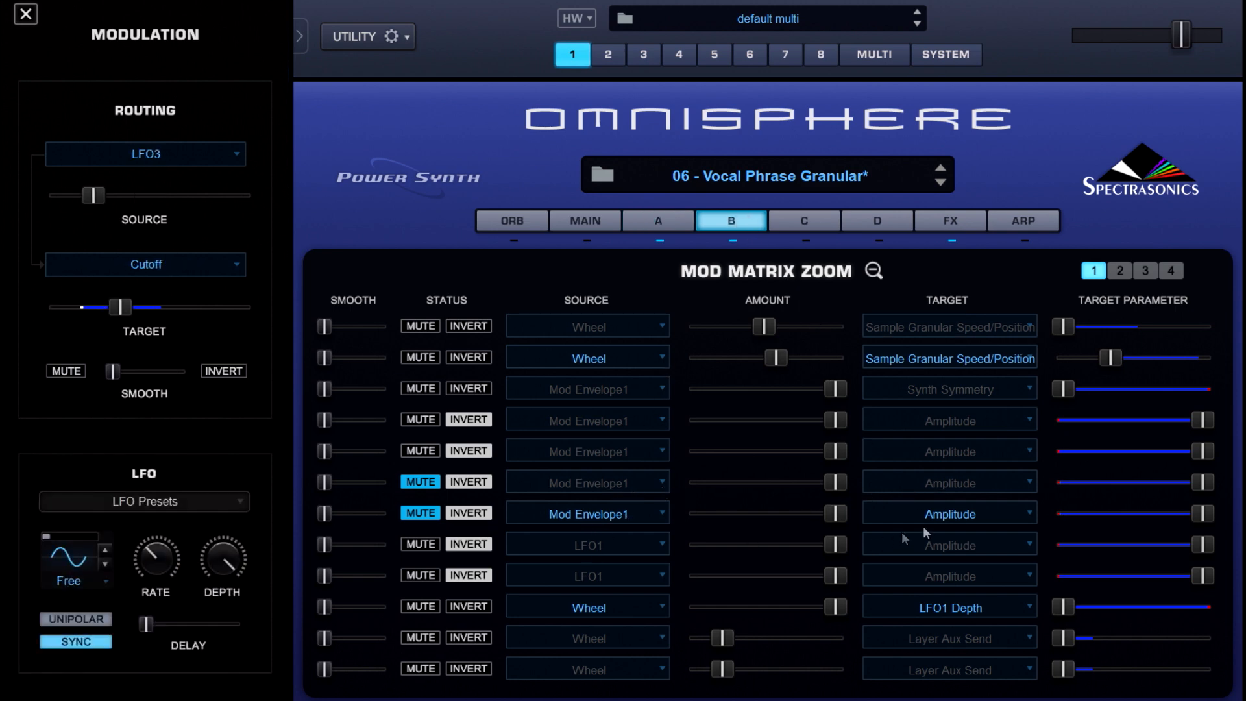
{"action": "left_click", "coordinate": [415, 483]}
{"action": "left_click", "coordinate": [418, 516]}
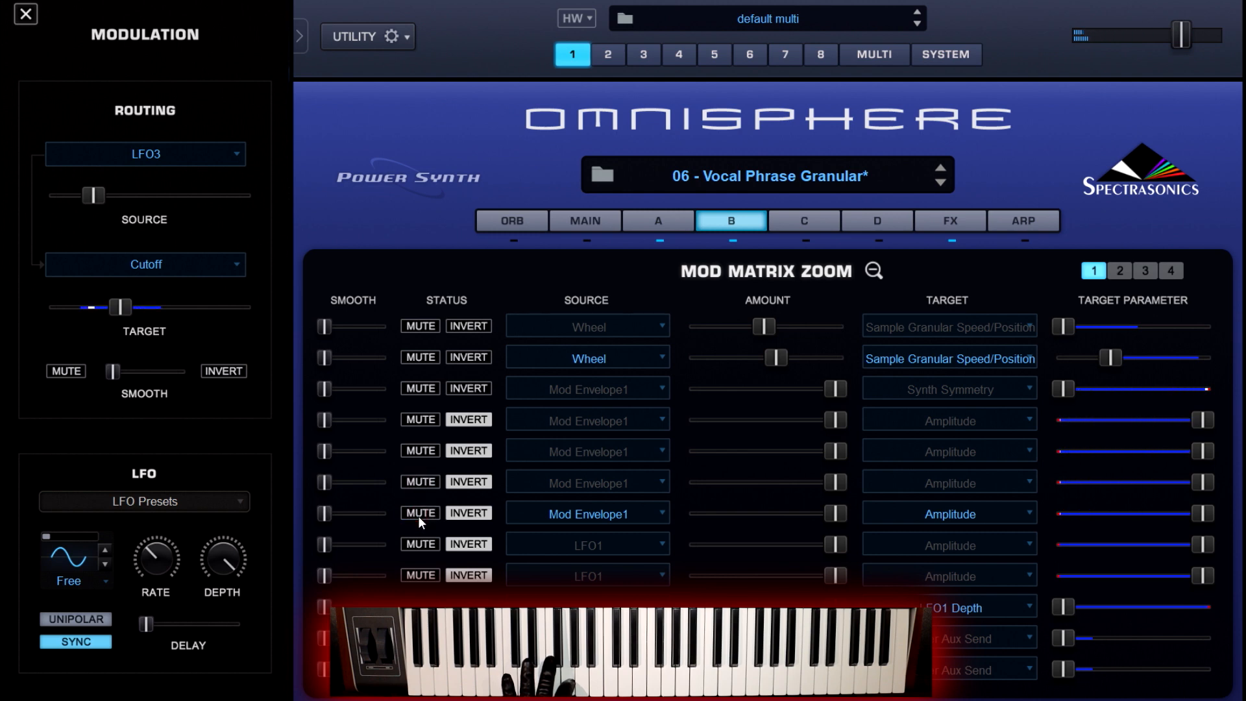
Mute the inverted Mod Envelope1 to Amplitude routings of layers A and B in the mod matrix.
{"action": "left_click", "coordinate": [417, 514]}
{"action": "left_click", "coordinate": [422, 481]}
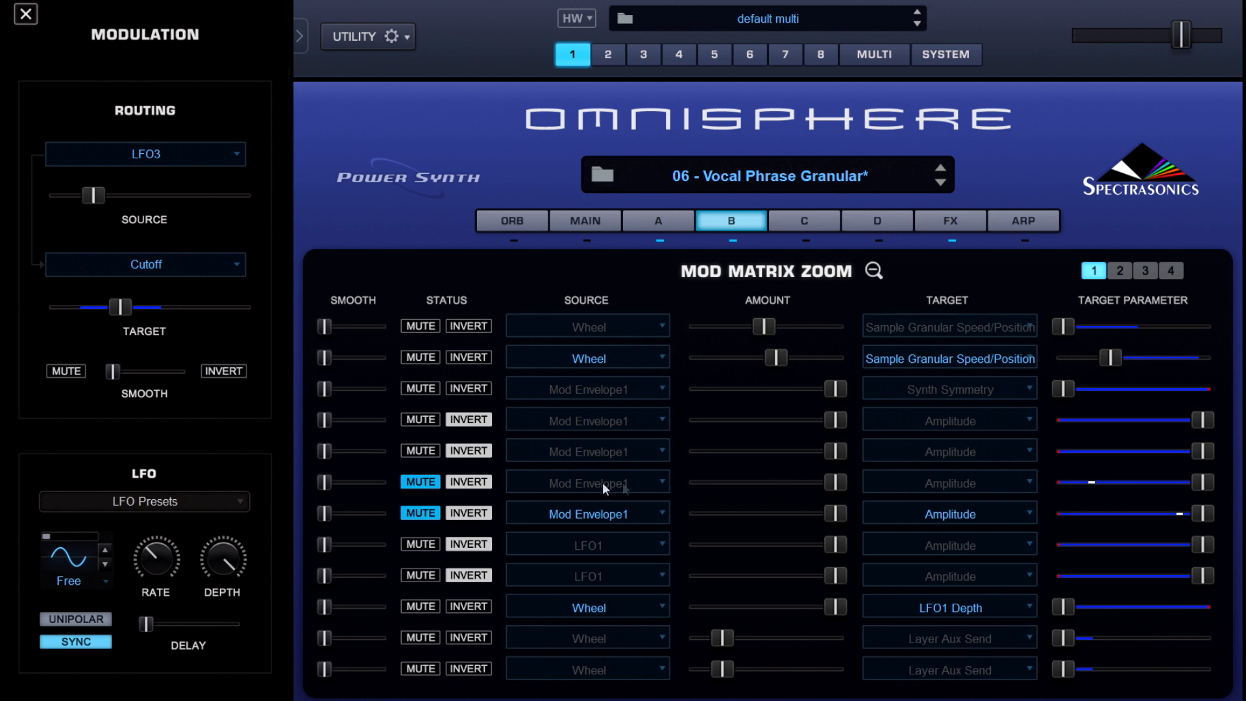
Examine the LFO2 routings on page 2 of the mod matrix, close the matrix and show the LFO2 settings.
{"action": "left_click", "coordinate": [1119, 270]}
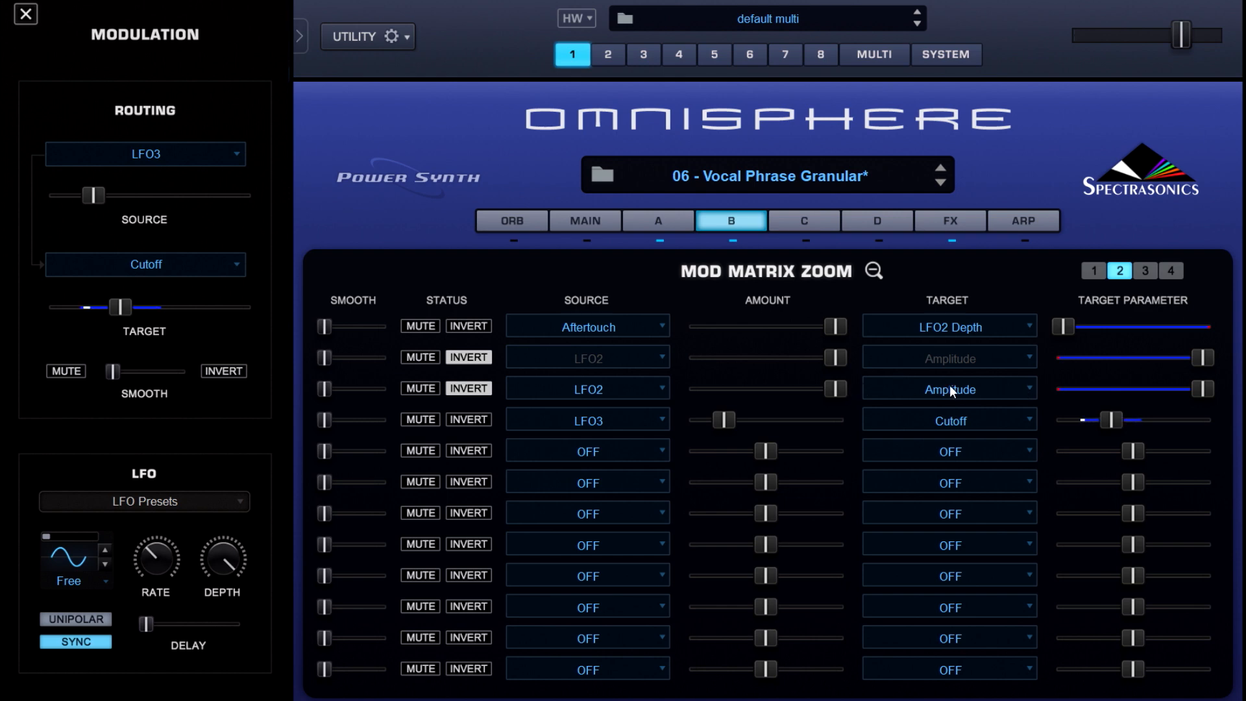
{"action": "left_click", "coordinate": [873, 270]}
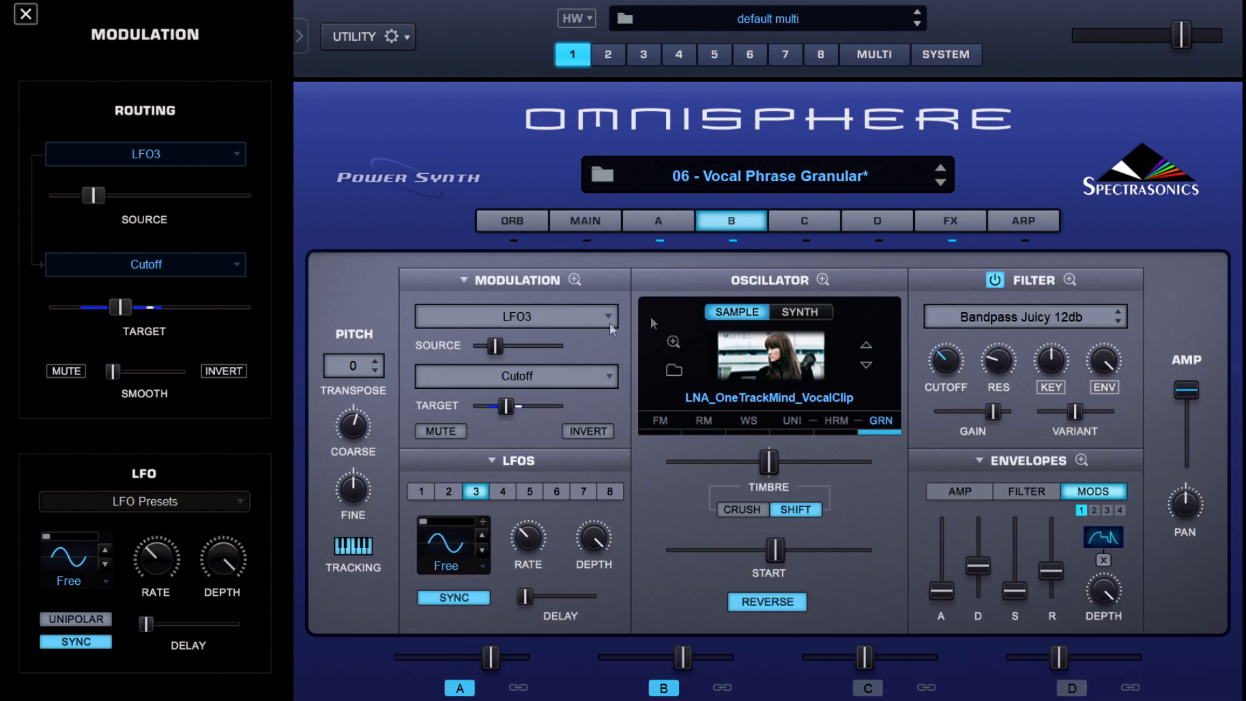
{"action": "left_click", "coordinate": [448, 491]}
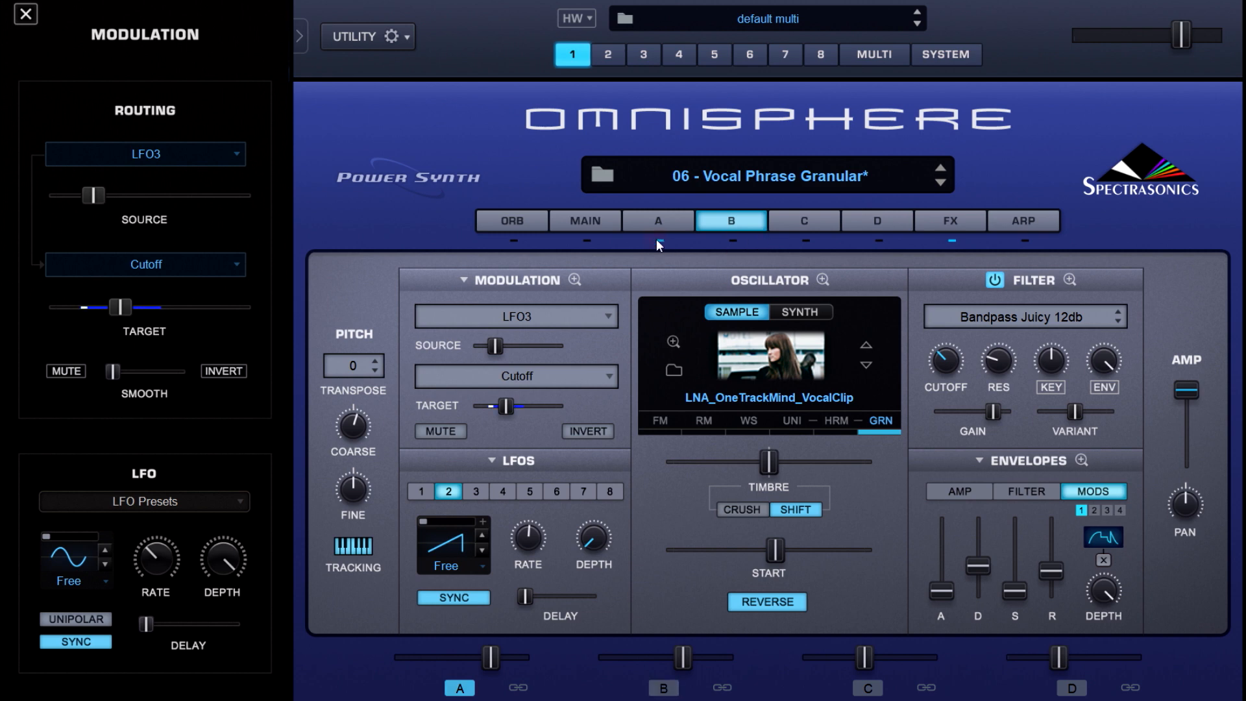
Activate layers C and D in place of layers A and B.
{"action": "left_click", "coordinate": [809, 219]}
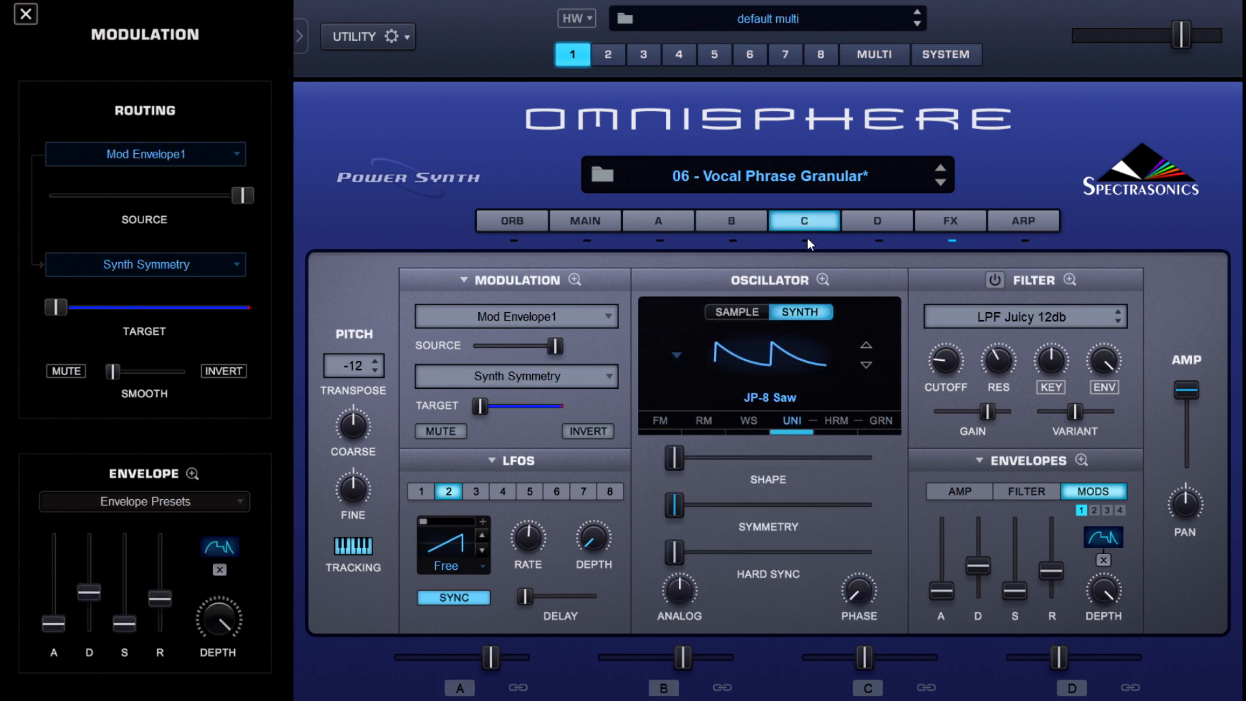
{"action": "left_click", "coordinate": [807, 240]}
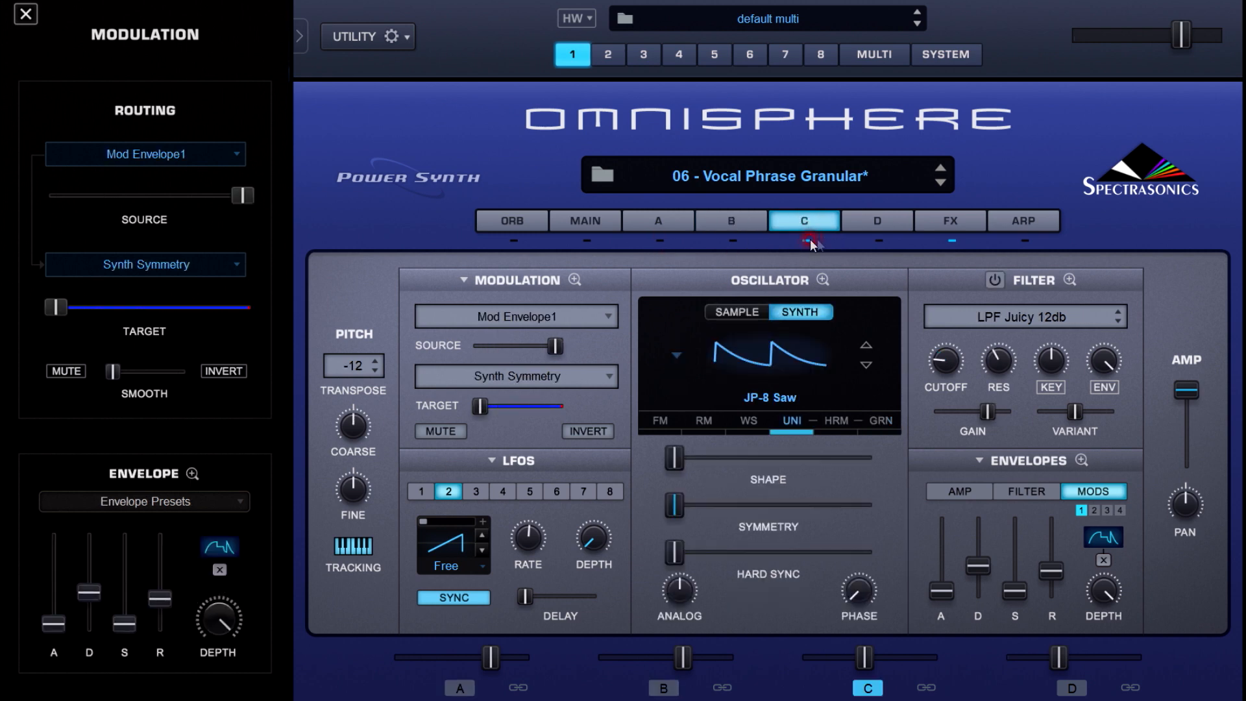
{"action": "left_click", "coordinate": [882, 241]}
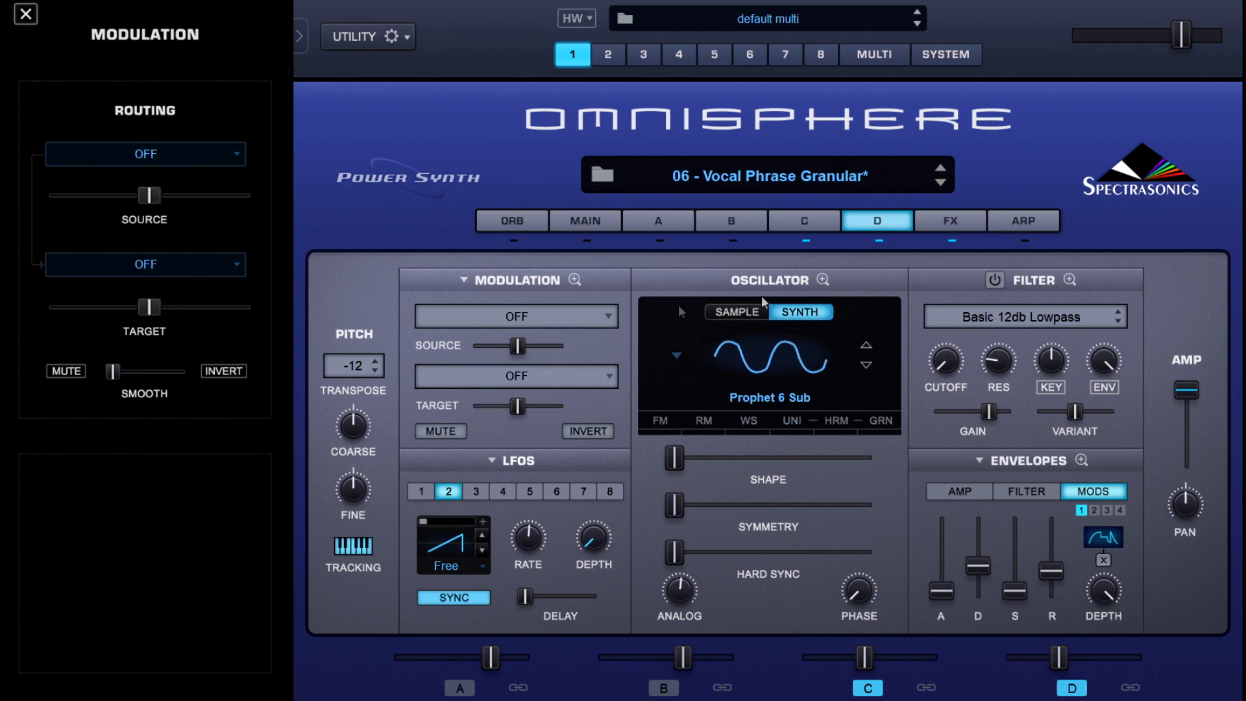
Check page 1 of the mod matrix for the routings of layers C and D, and show the LFO1 settings on layer C.
{"action": "left_click", "coordinate": [574, 280]}
{"action": "left_click", "coordinate": [1095, 272]}
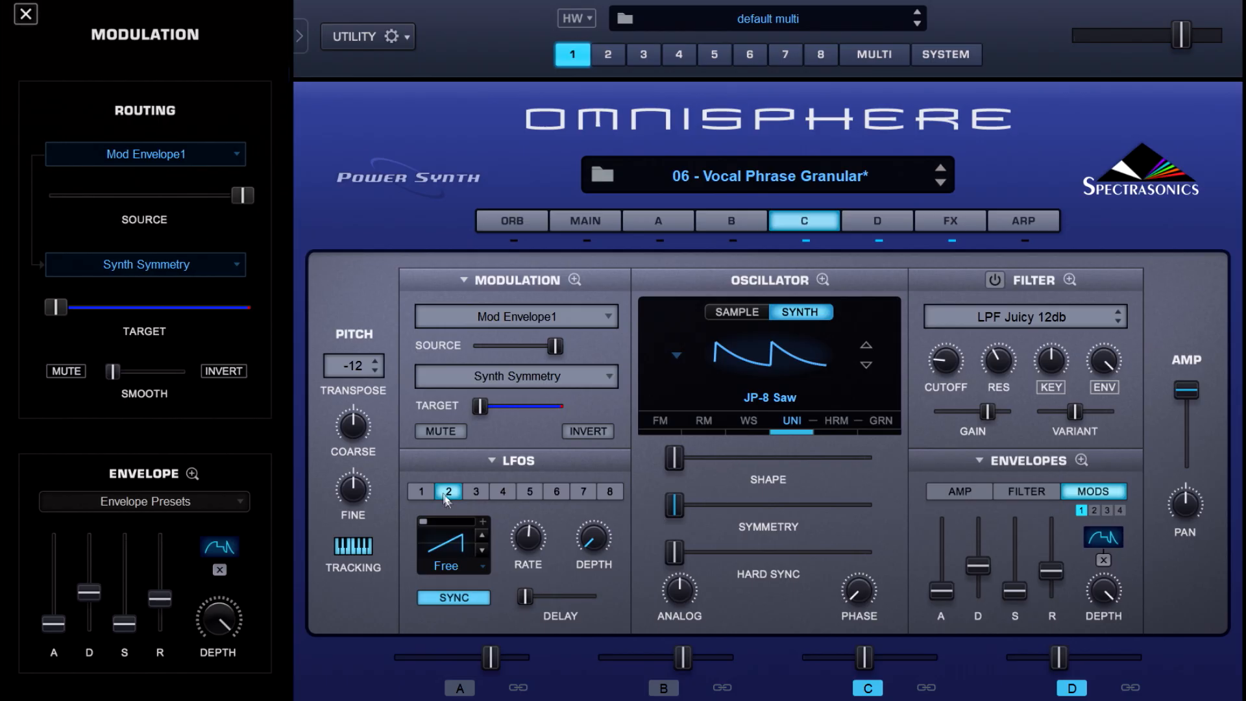
{"action": "left_click", "coordinate": [419, 490]}
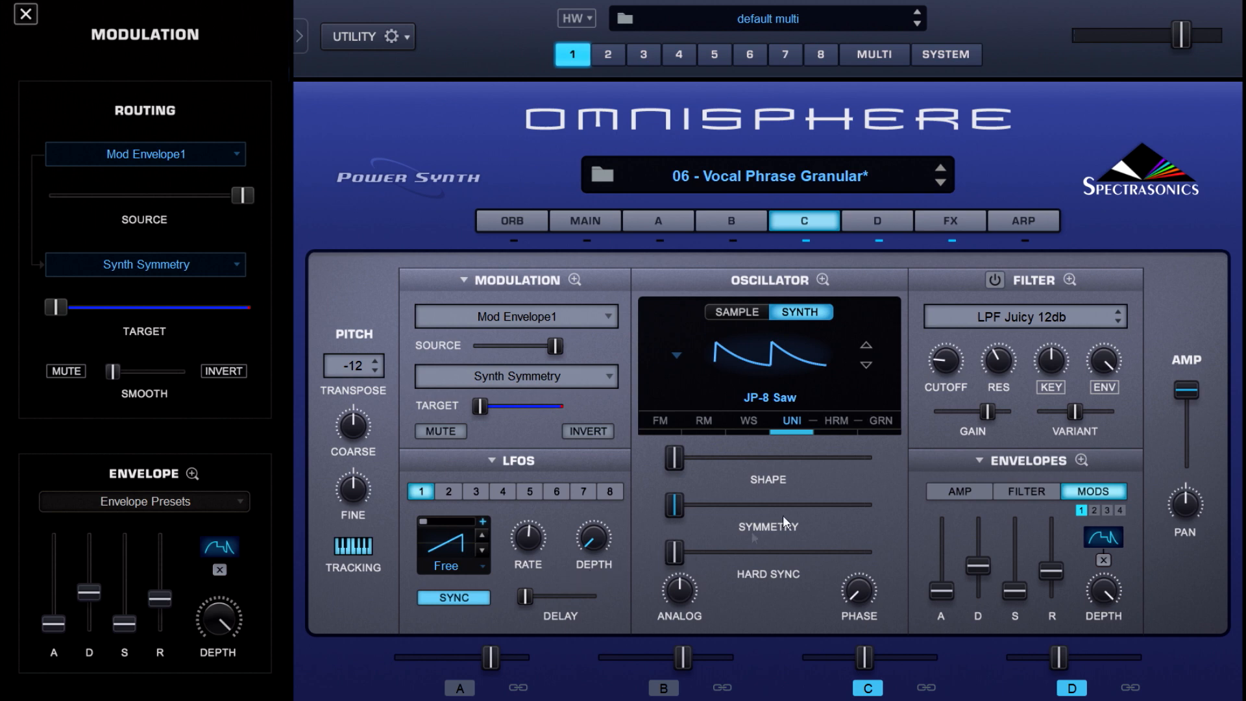
Switch layers B and A back on alongside layers C and D.
{"action": "left_click", "coordinate": [730, 242]}
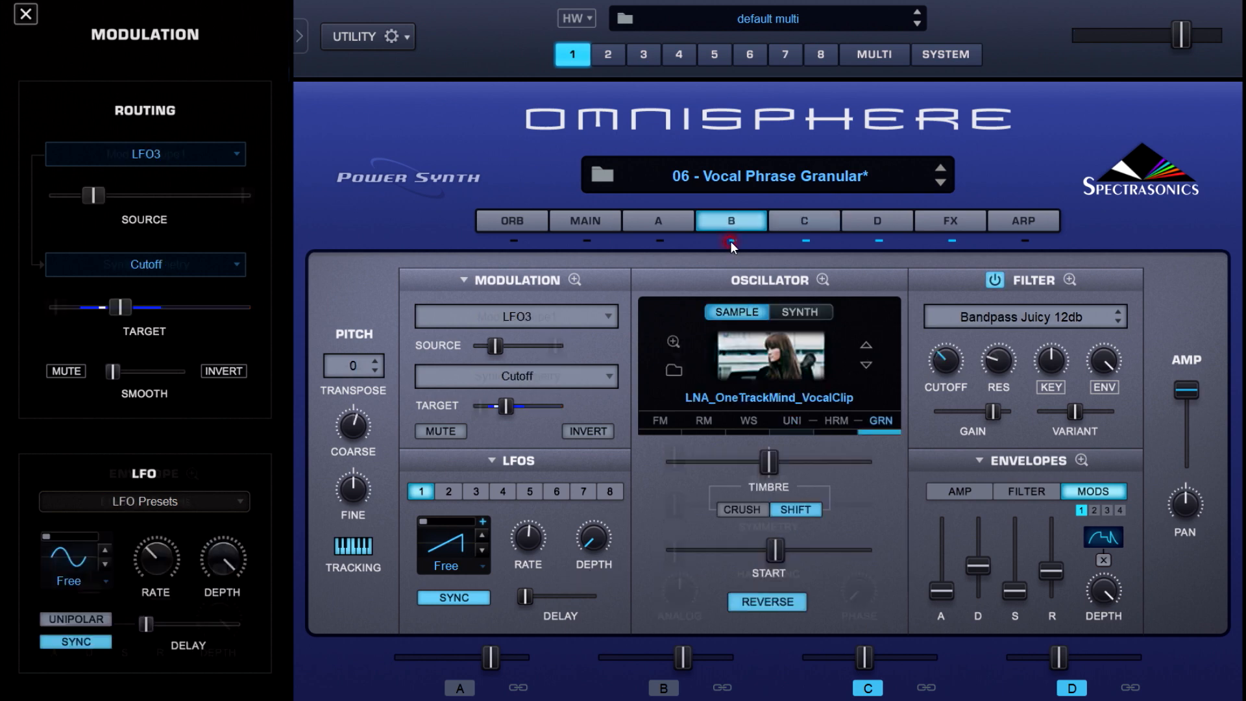
{"action": "left_click", "coordinate": [658, 242]}
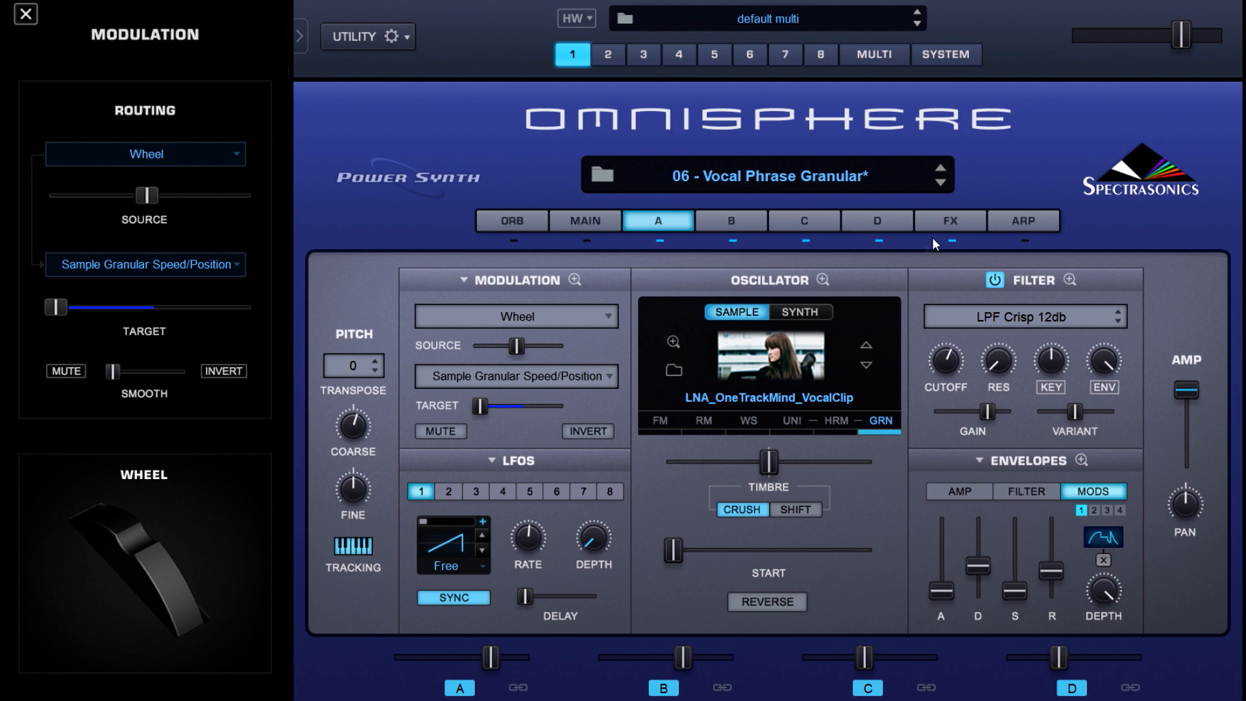
Review the Common, Aux and layer A, B and C effects racks and their aux sends.
{"action": "left_click", "coordinate": [948, 223]}
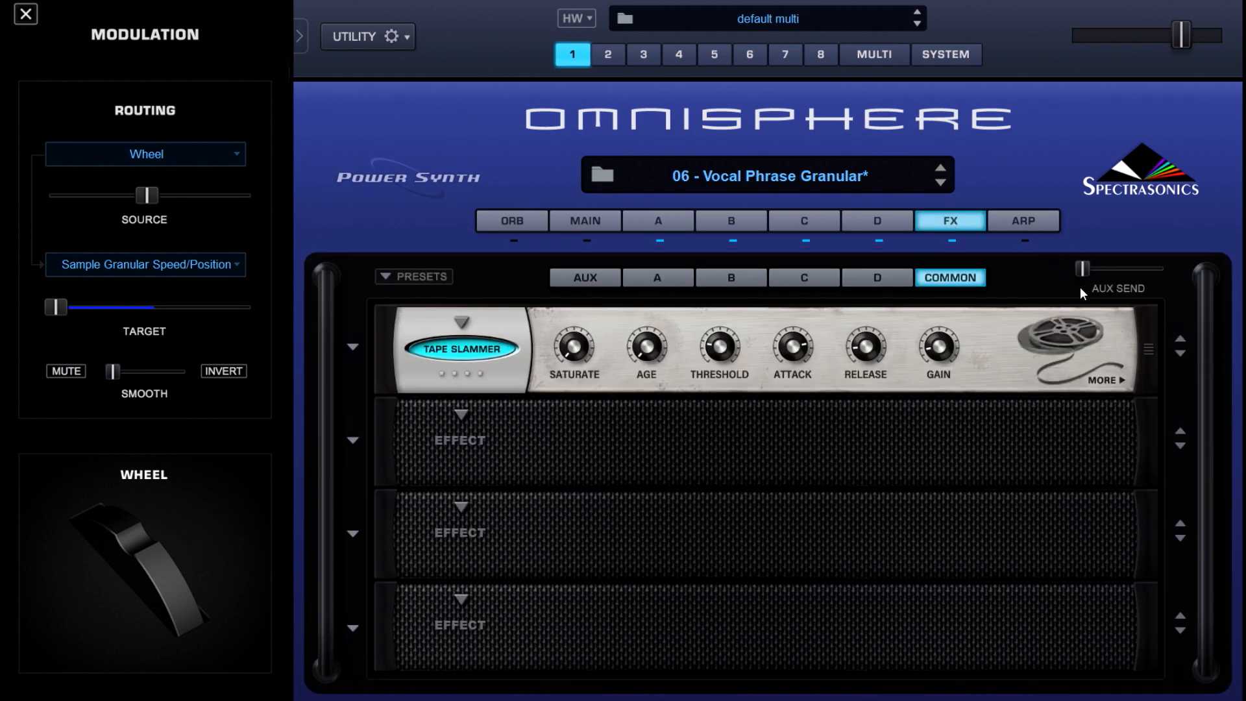
{"action": "left_click", "coordinate": [594, 279]}
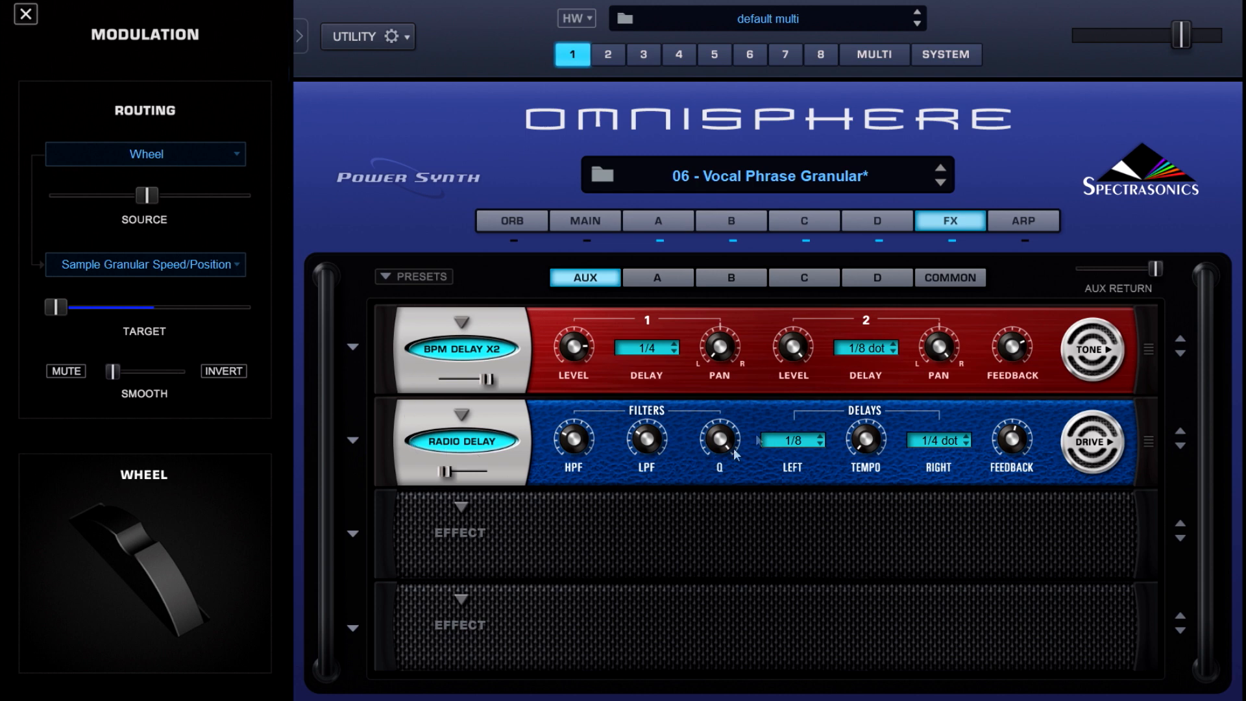
{"action": "left_click", "coordinate": [685, 280]}
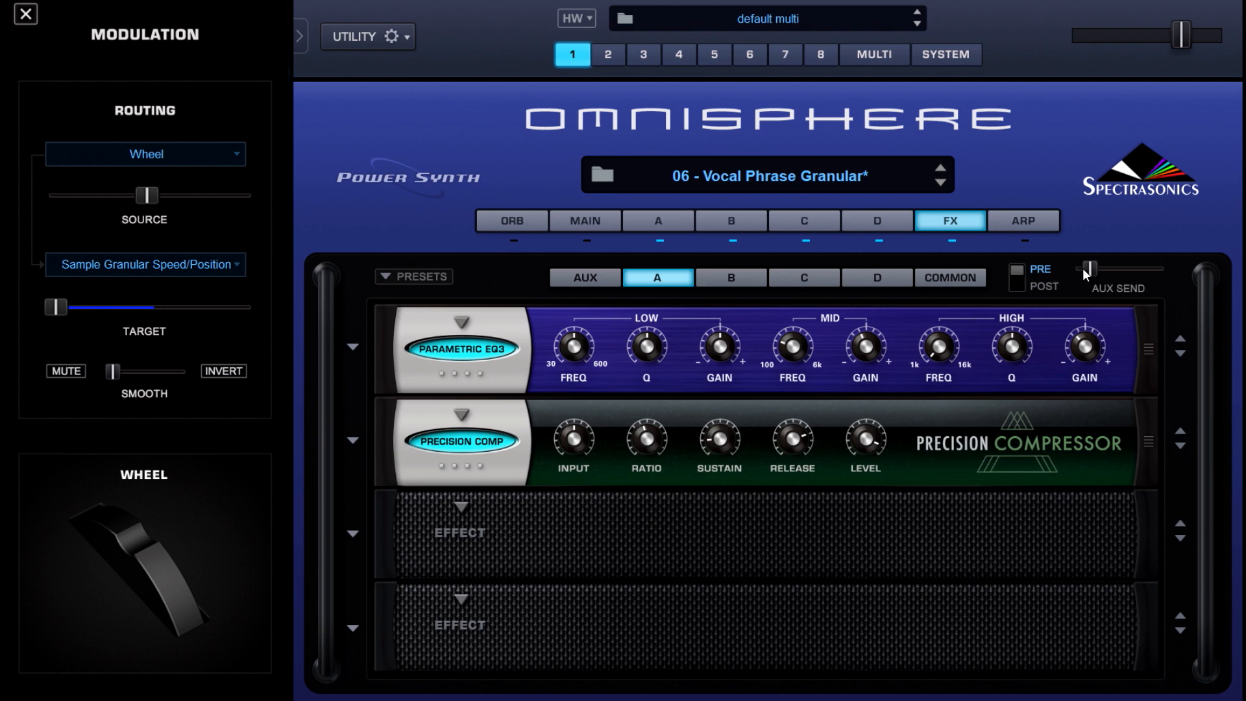
{"action": "left_click", "coordinate": [733, 277]}
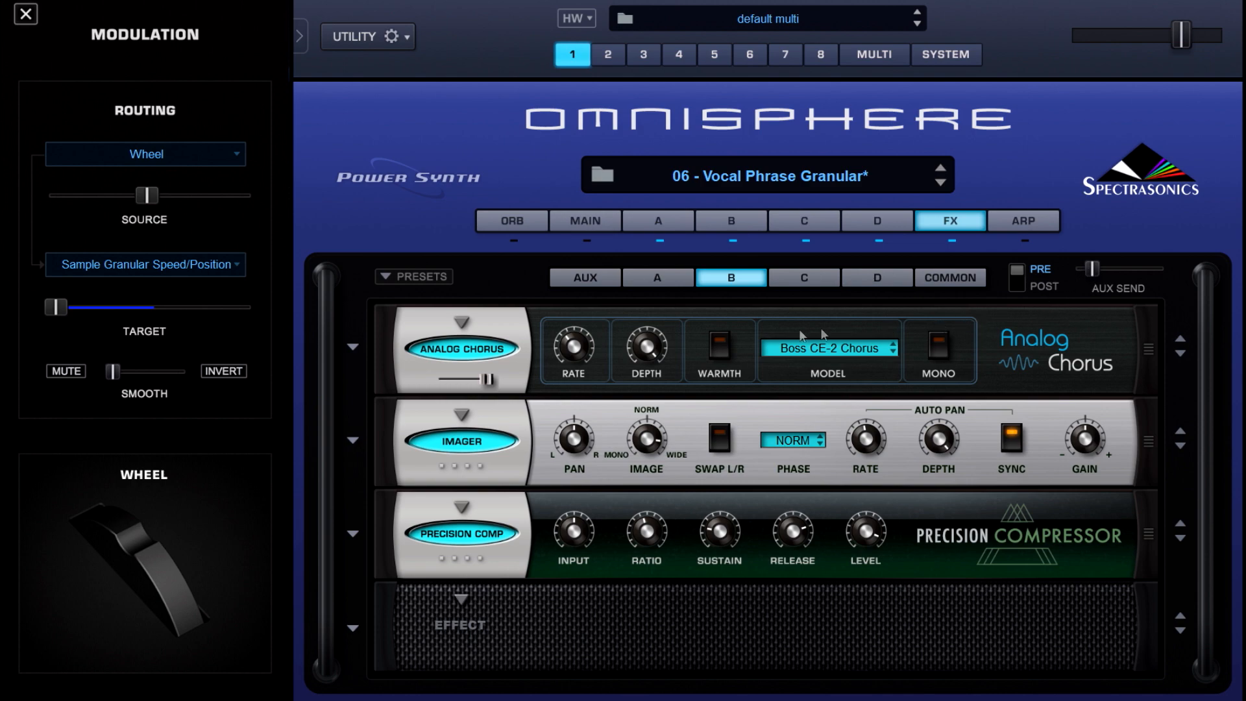
{"action": "left_click", "coordinate": [785, 279]}
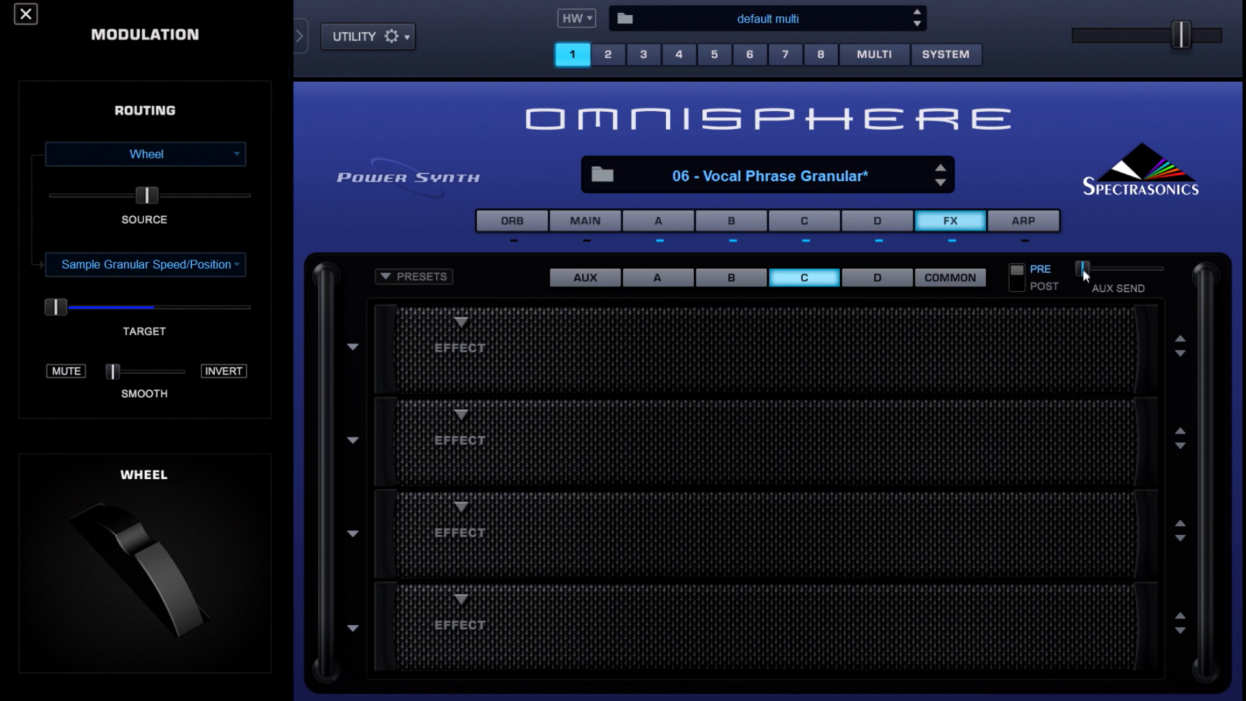
Open layer D's effects rack and bring up the modulation assigned to its aux send.
{"action": "left_click", "coordinate": [902, 281]}
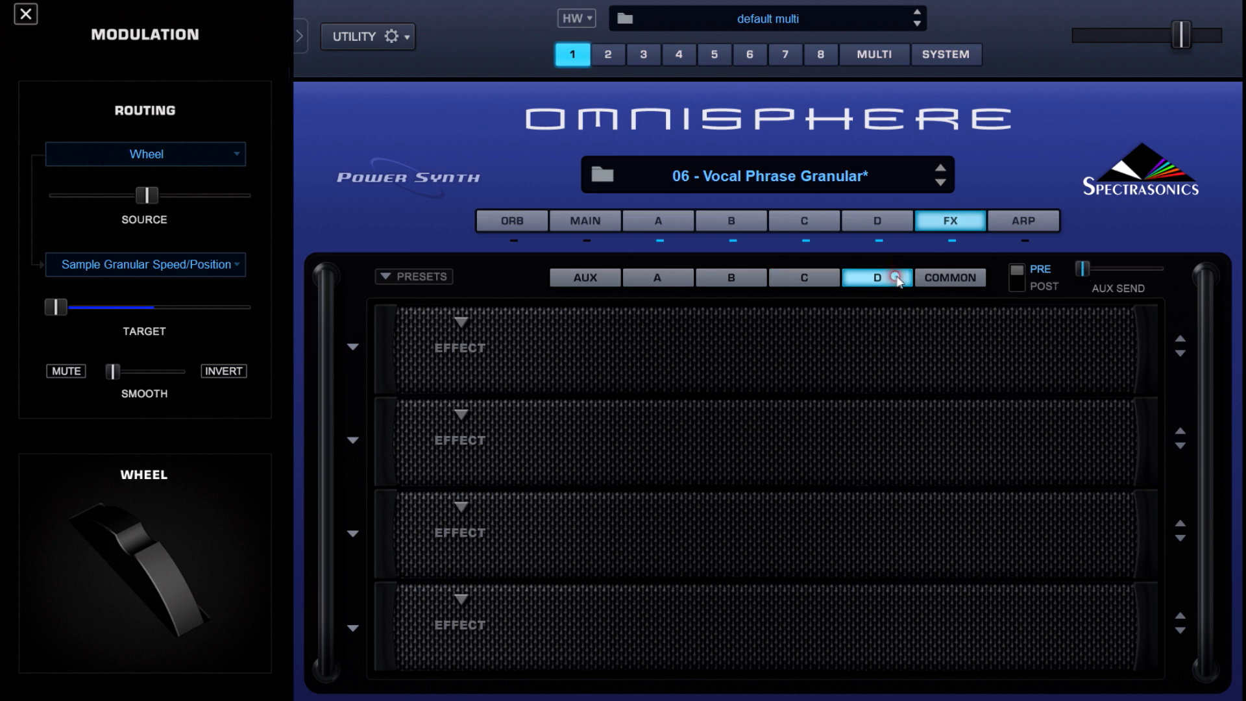
{"action": "right_click", "coordinate": [1083, 273]}
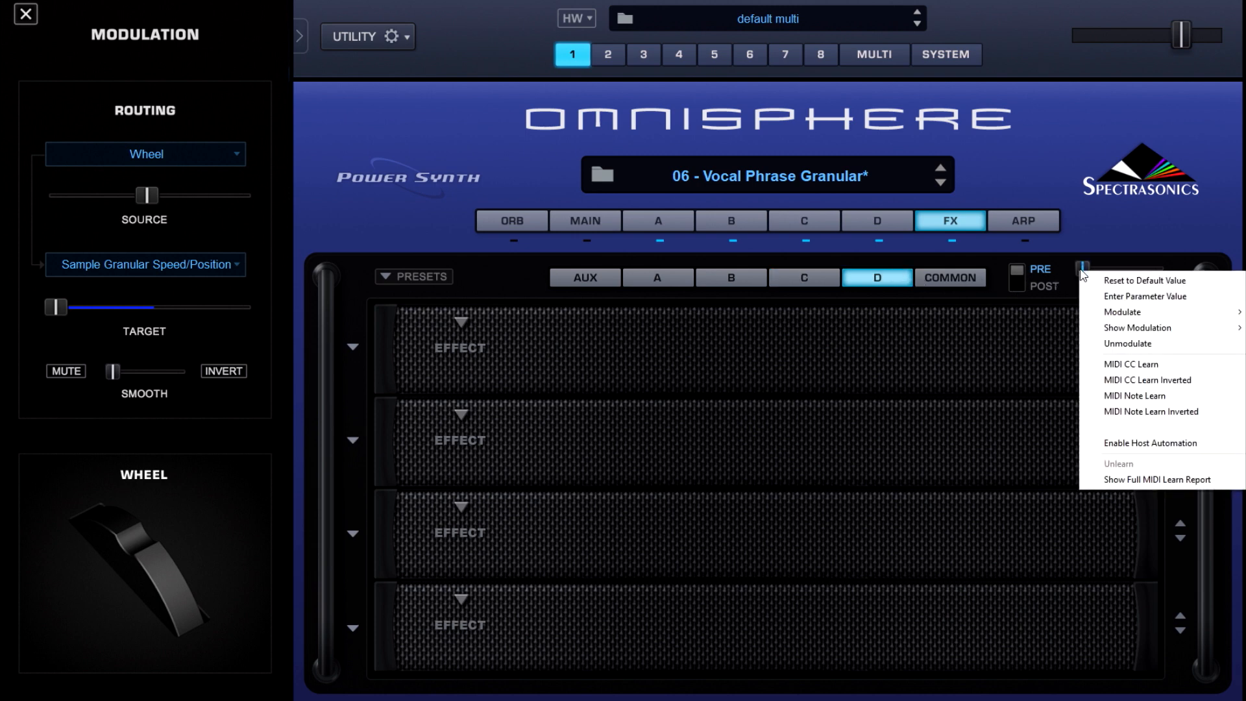
{"action": "left_click", "coordinate": [1129, 328]}
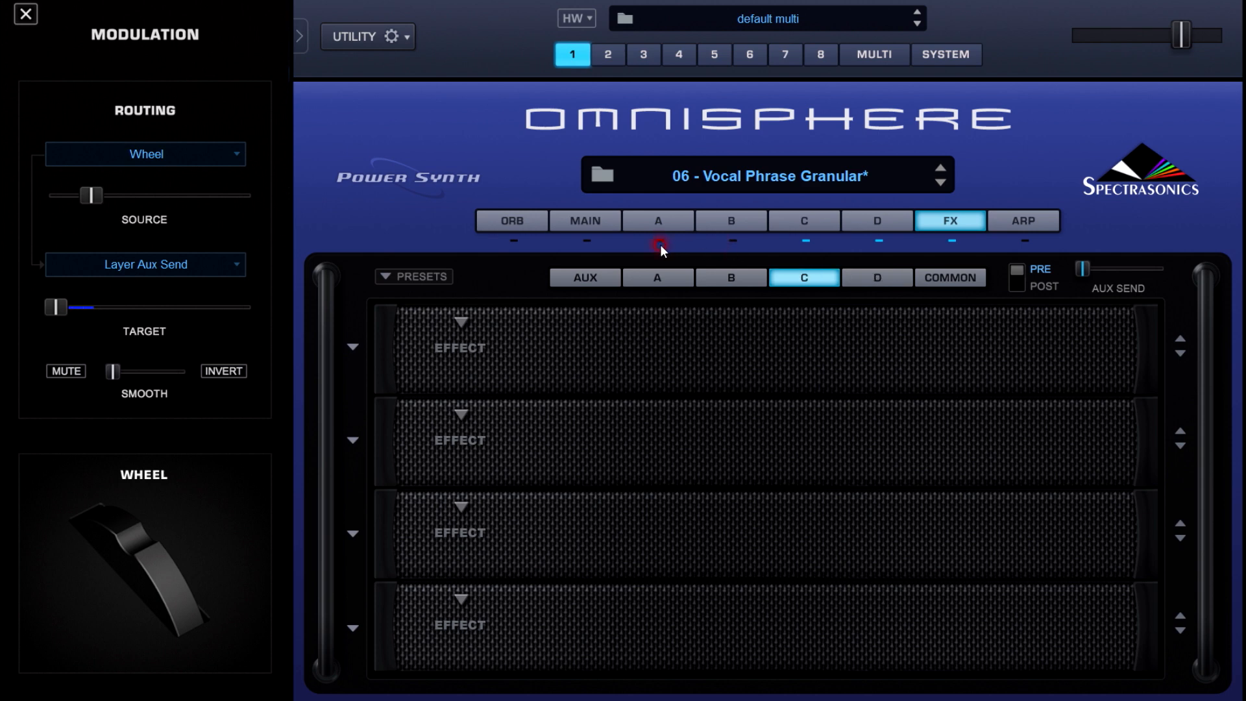
Examine the effects in the Aux rack, each of the four layer racks and the Common rack.
{"action": "left_click", "coordinate": [595, 283]}
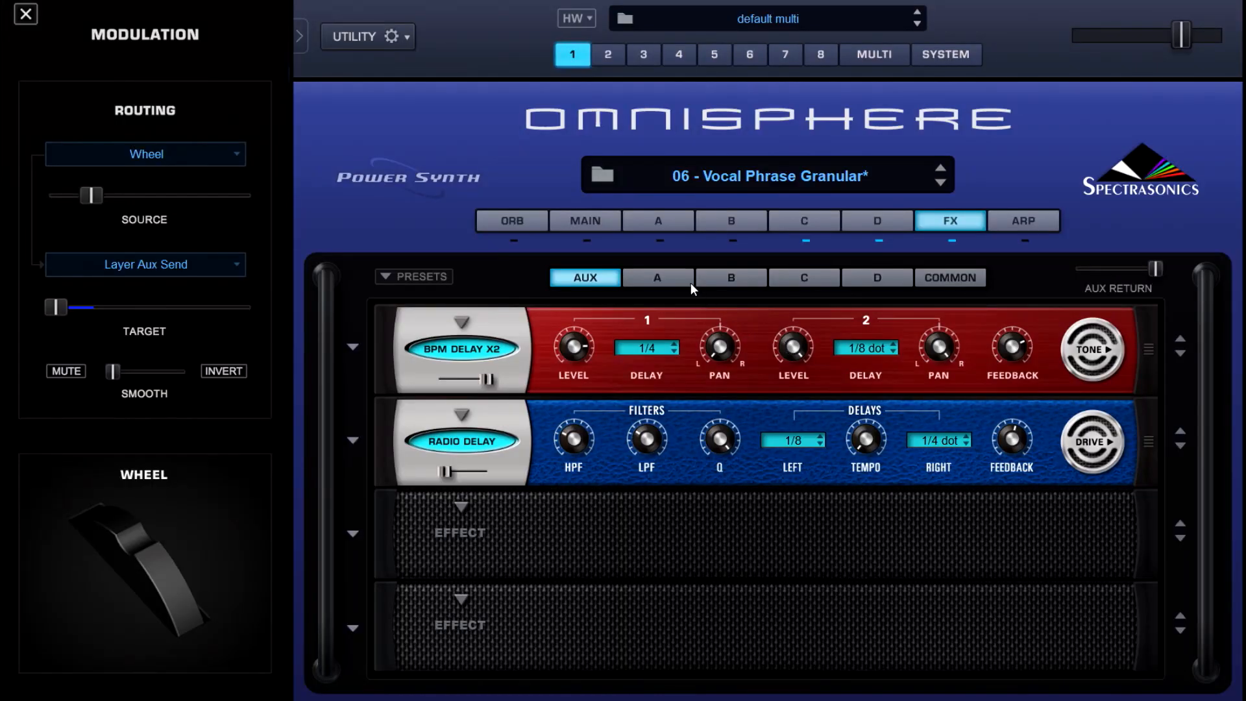
{"action": "left_click", "coordinate": [690, 283]}
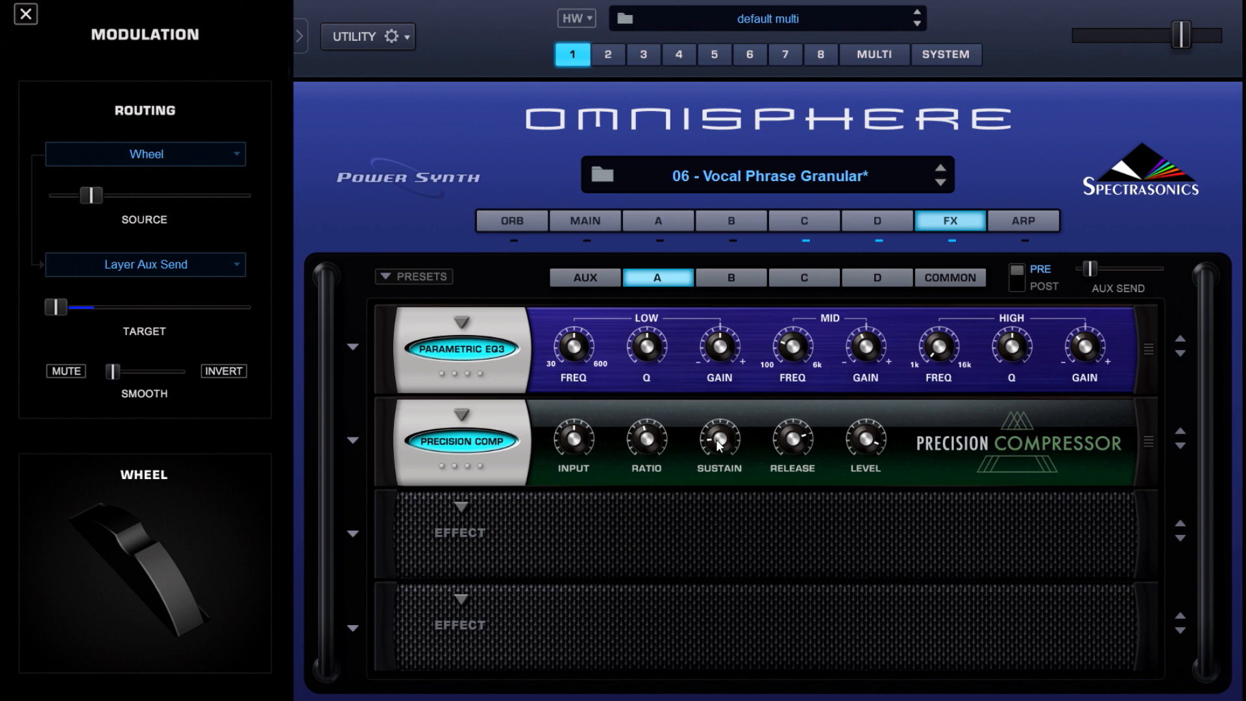
{"action": "left_click", "coordinate": [745, 277]}
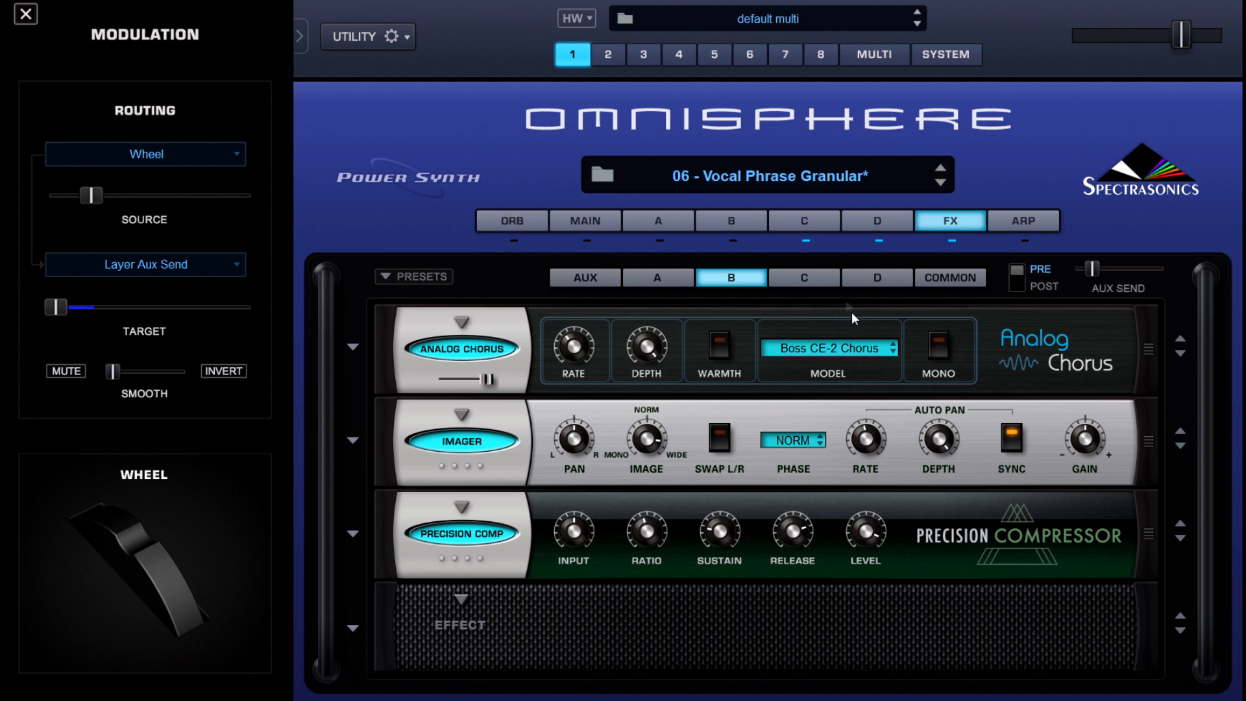
{"action": "left_click", "coordinate": [829, 282]}
{"action": "left_click", "coordinate": [860, 281]}
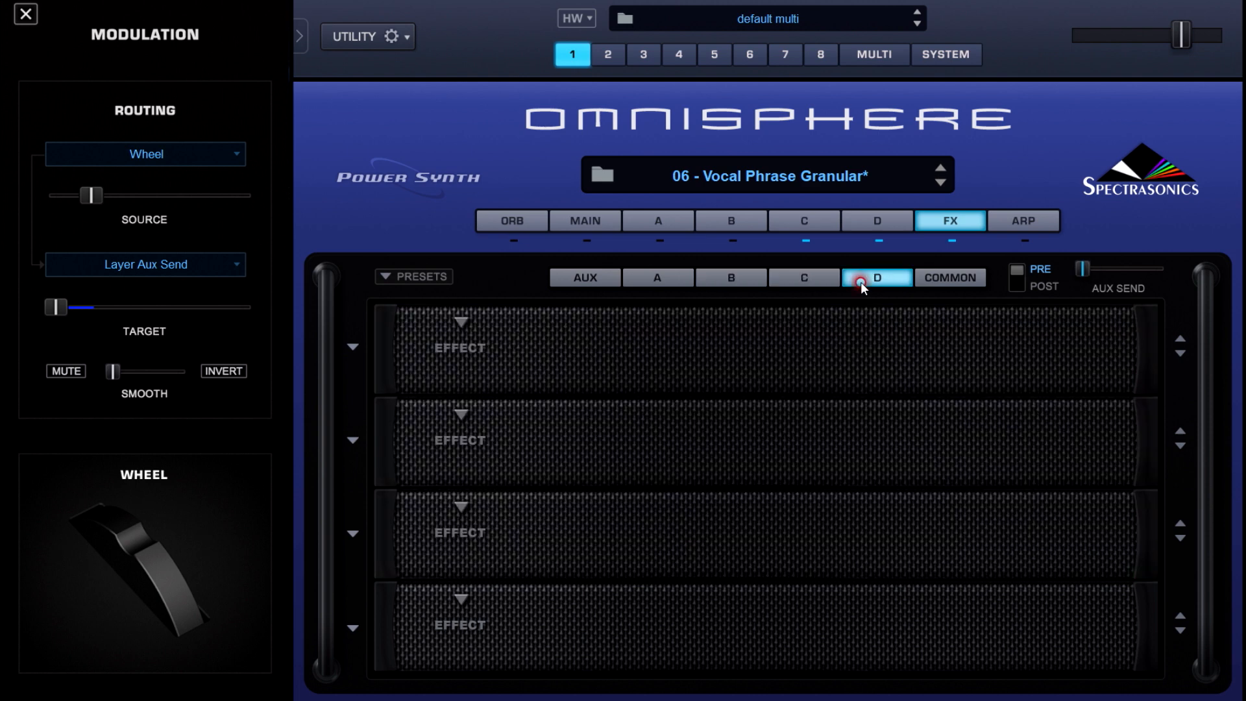
{"action": "left_click", "coordinate": [934, 280]}
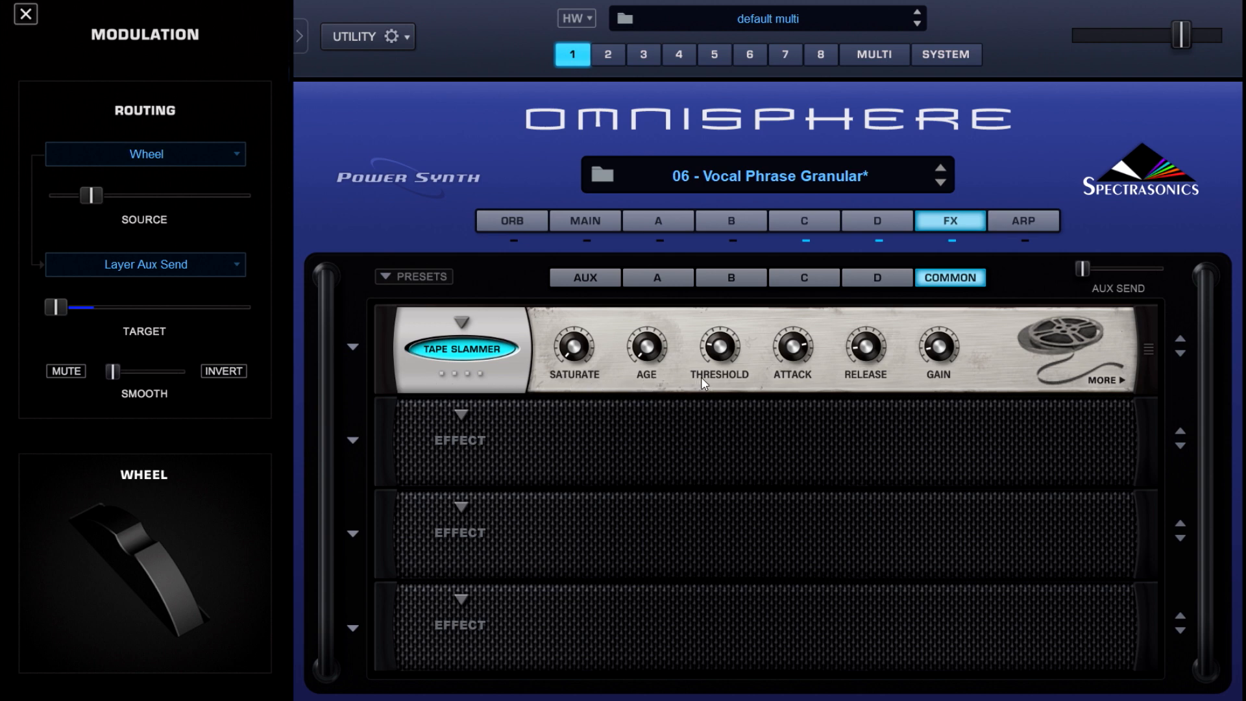
Reactivate layers A and B with layers C and D still on, and return to layer A's edit page.
{"action": "left_click", "coordinate": [732, 241]}
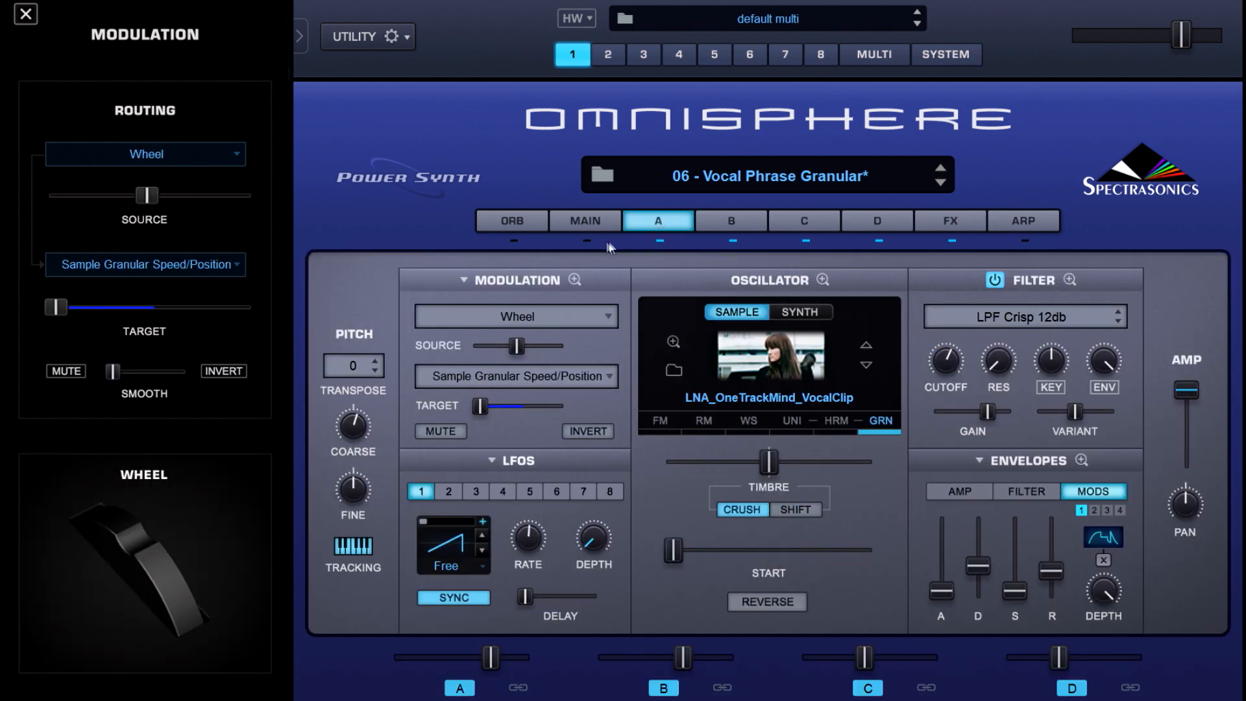